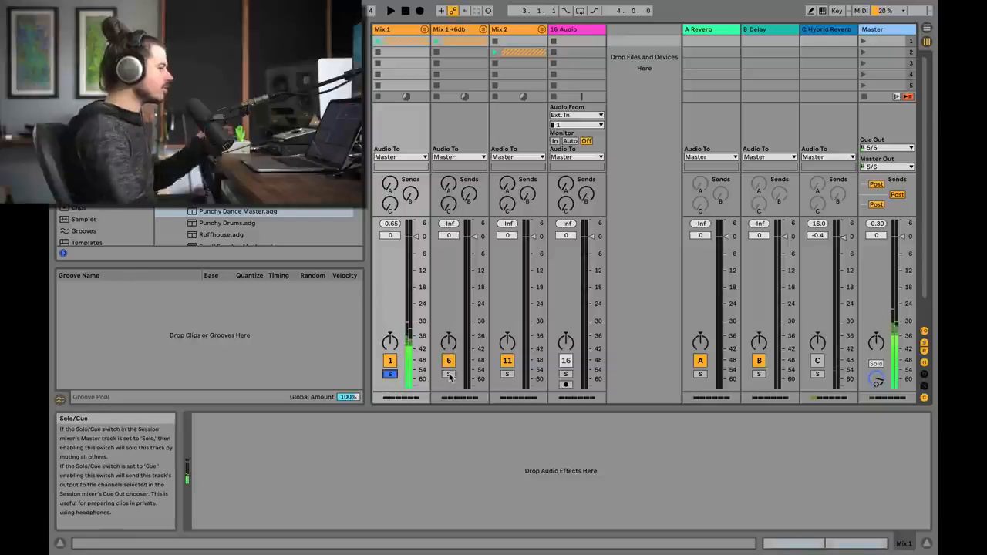
# Audition the Mix 1 +6db track in solo, stop playback and clear its solo.
pyautogui.click(448, 374)
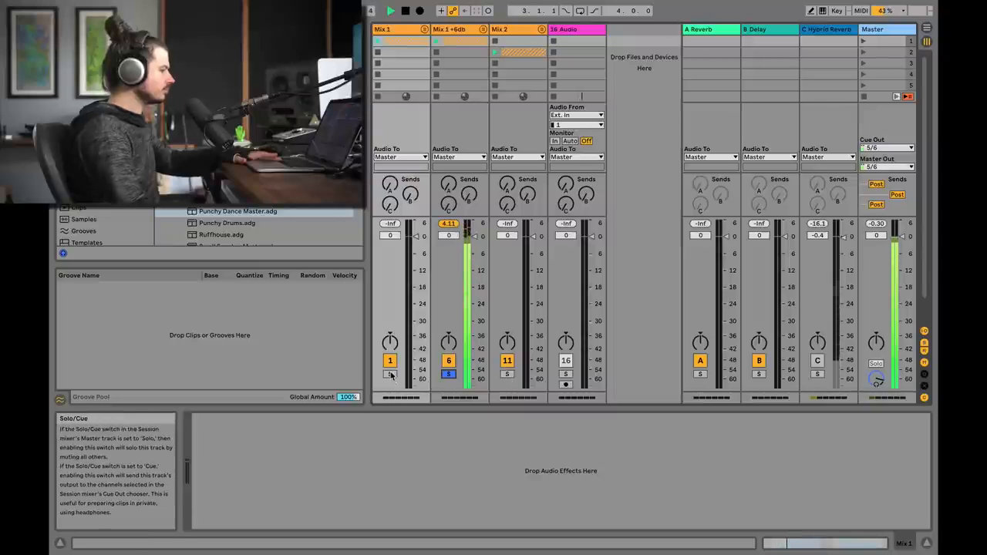
pyautogui.press('space')
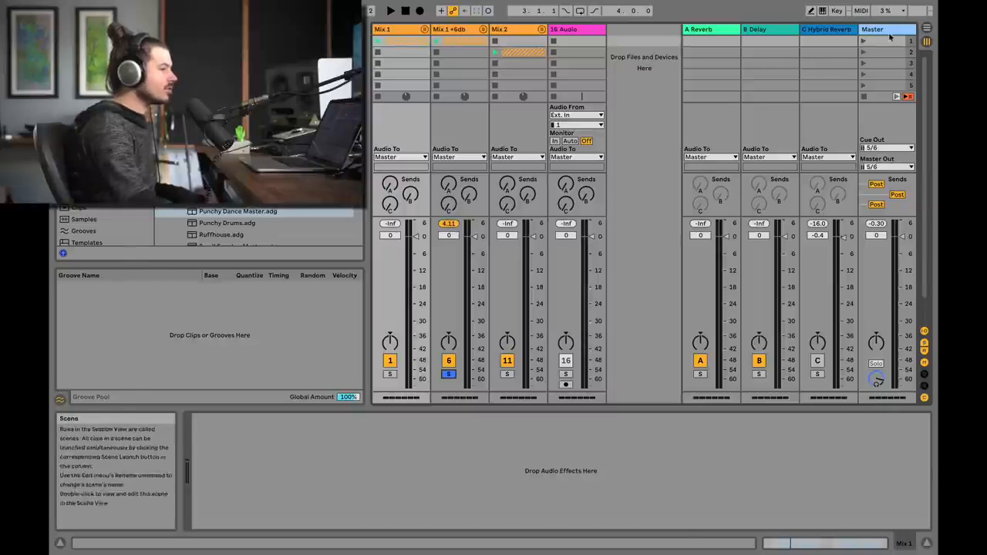
pyautogui.click(448, 374)
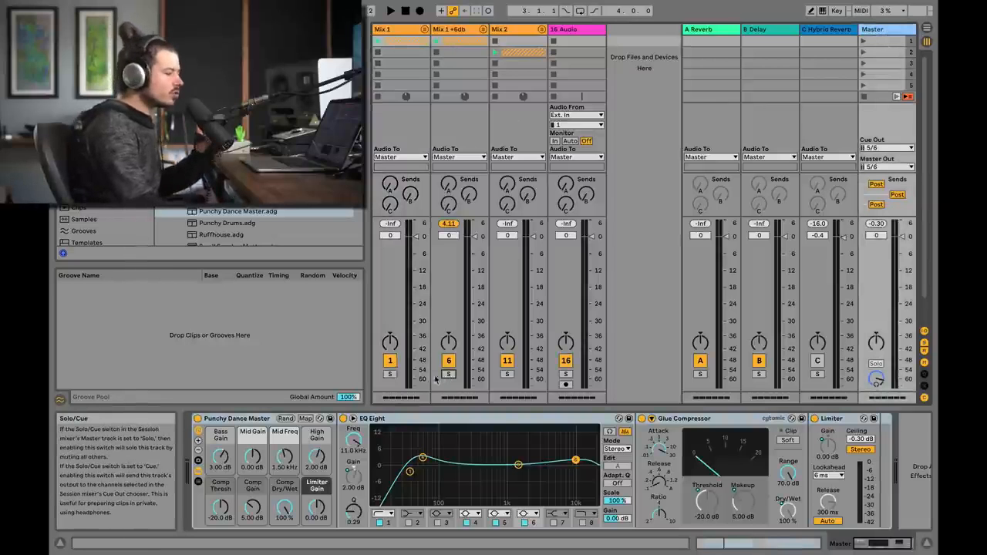
# Compare Mix 1 with Mix 1 +6db through the Punchy Dance Master rack by soloing each during playback.
pyautogui.click(390, 375)
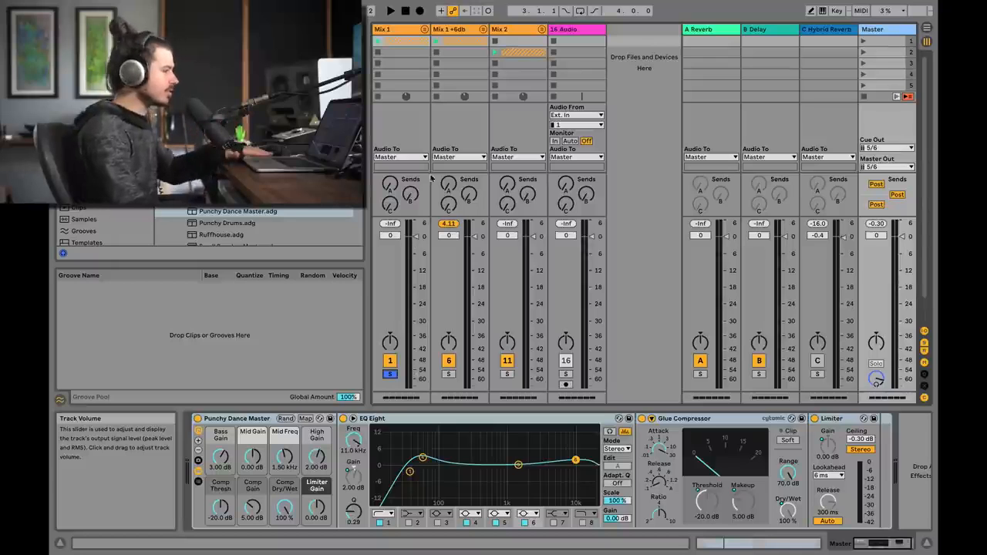
pyautogui.press('space')
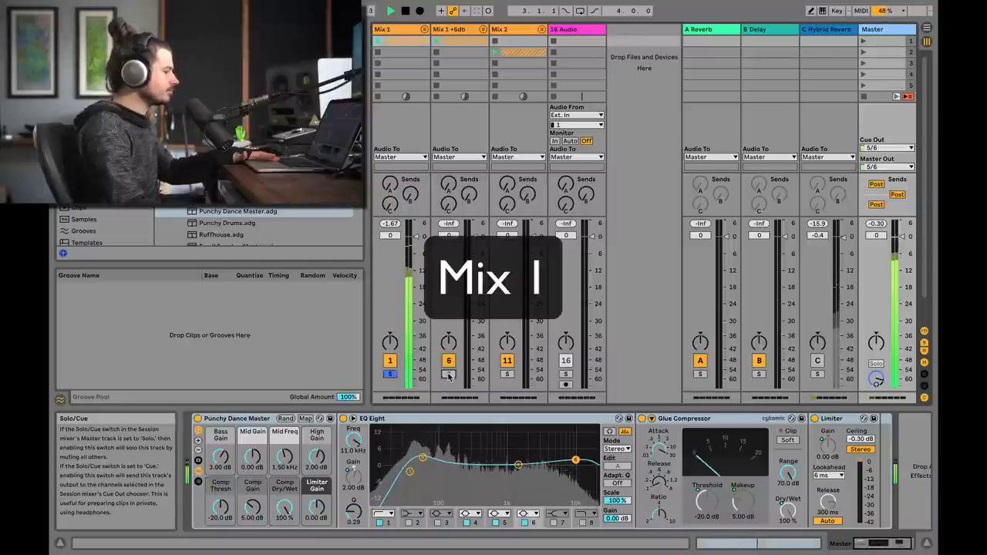
pyautogui.click(448, 374)
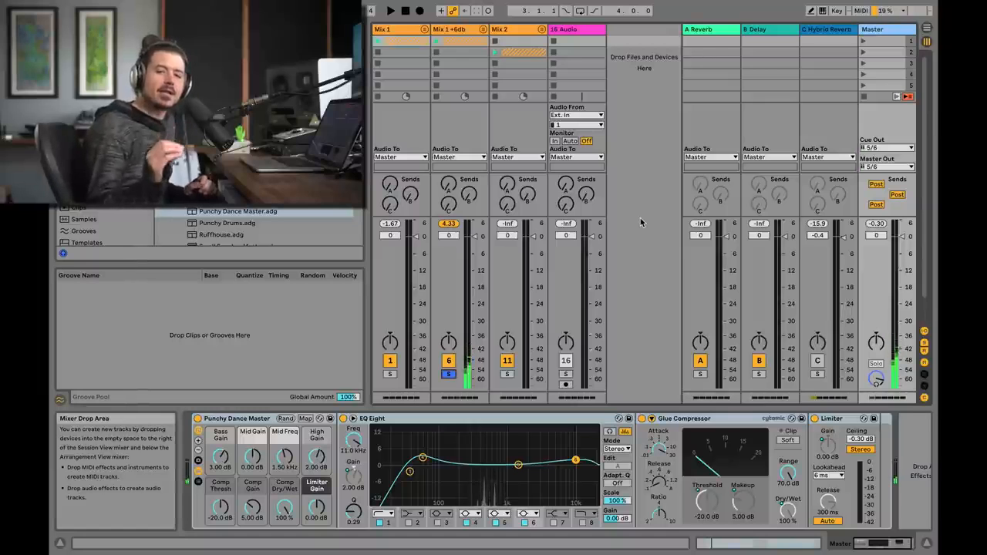
pyautogui.click(397, 29)
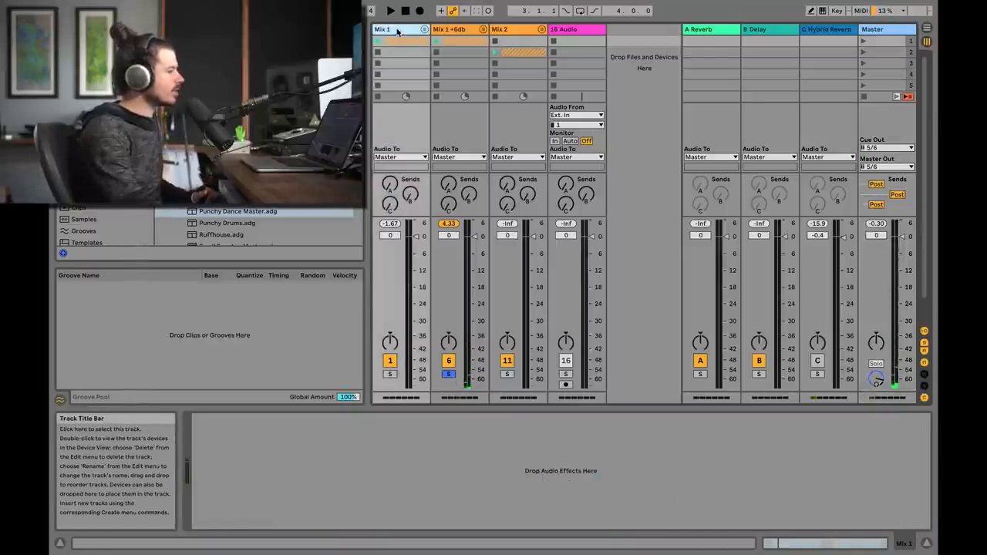
pyautogui.click(451, 29)
pyautogui.click(413, 31)
pyautogui.click(450, 29)
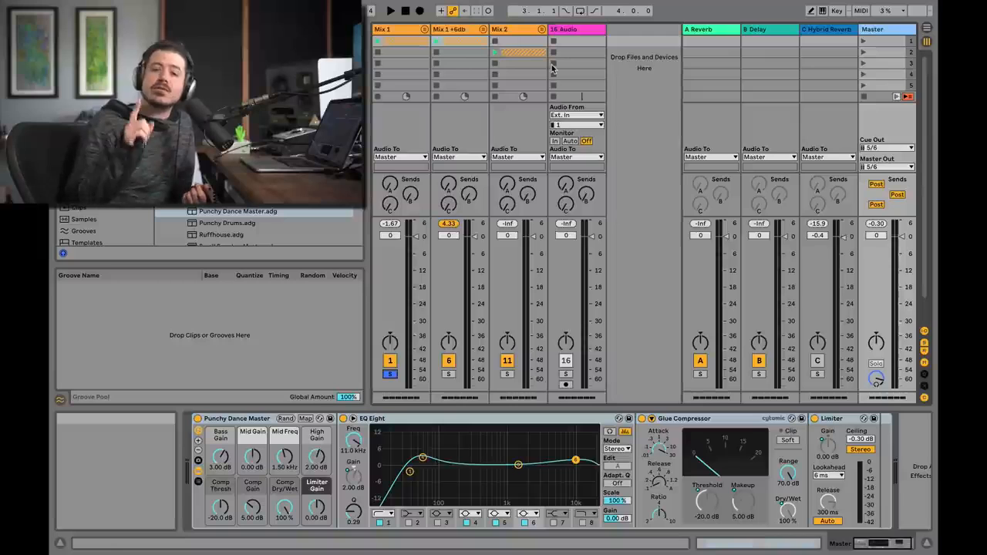
# Bypass the Punchy Dance Master rack on the Master track and compare Mix 1 with Mix 2 in solo.
pyautogui.click(515, 30)
pyautogui.click(876, 35)
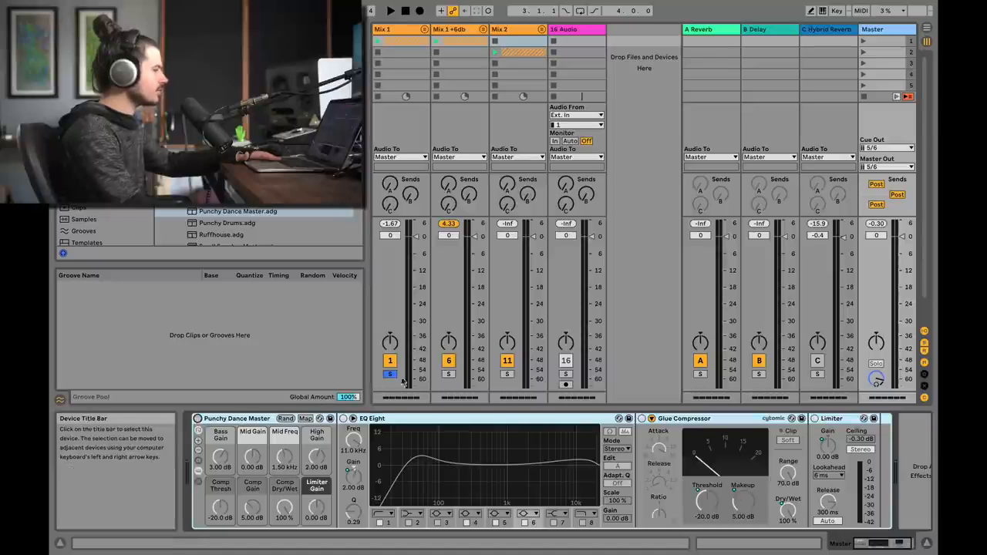
pyautogui.click(505, 31)
pyautogui.click(408, 31)
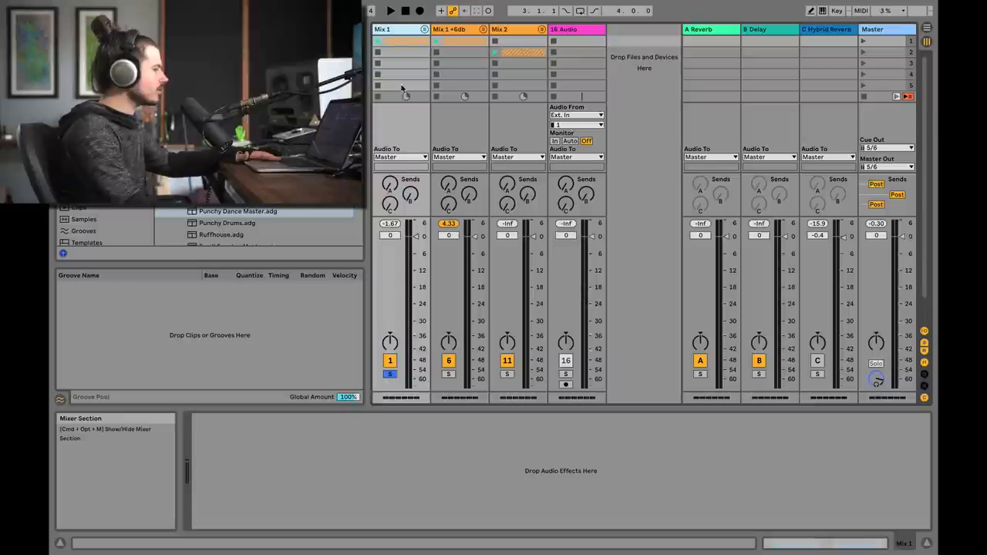
pyautogui.press('space')
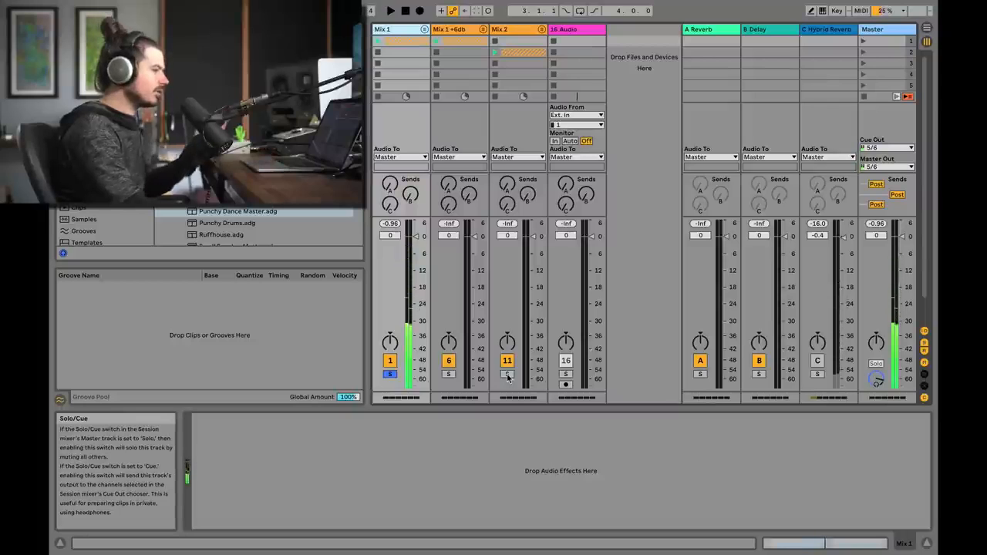
pyautogui.click(507, 375)
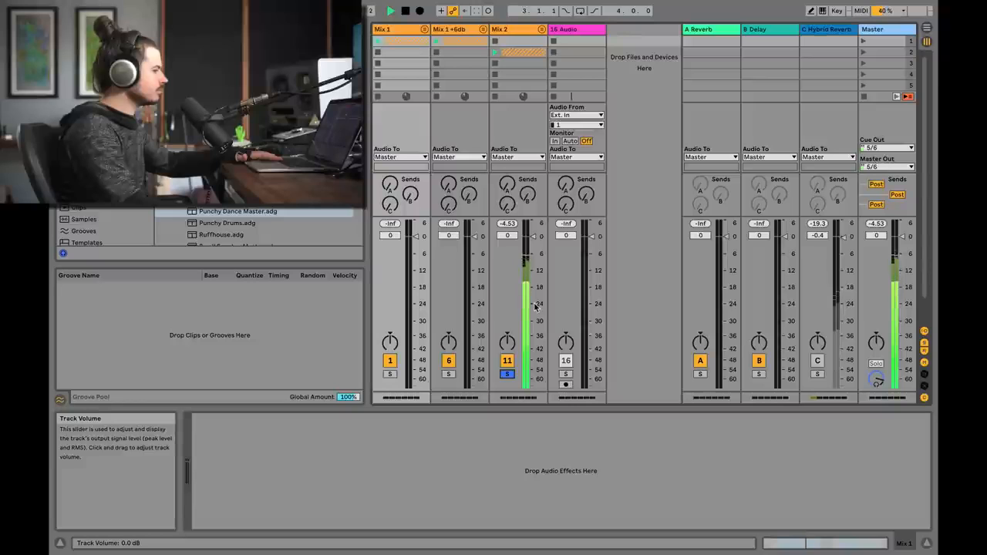
pyautogui.press('space')
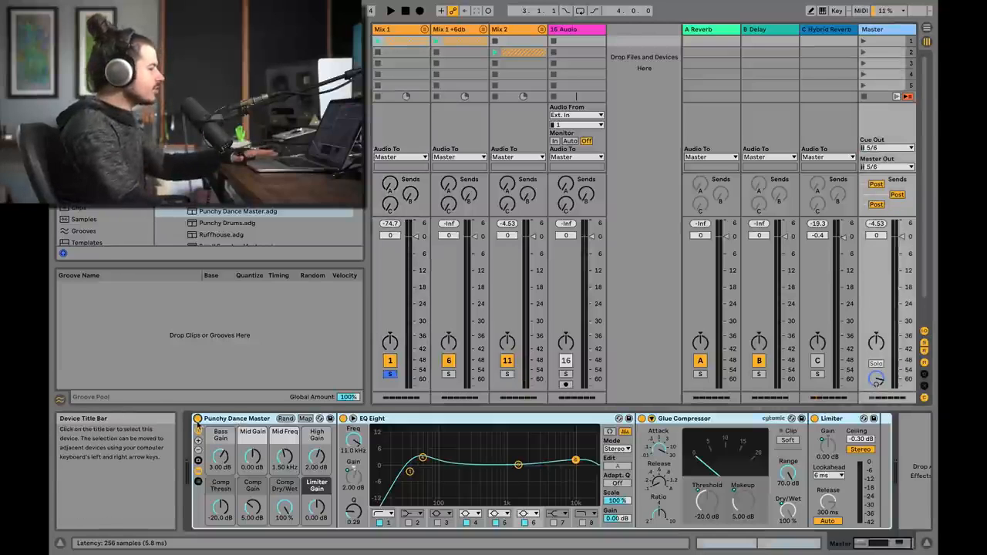
# Re-enable the Punchy Dance Master rack and compare Mix 2 with Mix 1 through it, soloing each during playback.
pyautogui.click(198, 419)
pyautogui.click(199, 419)
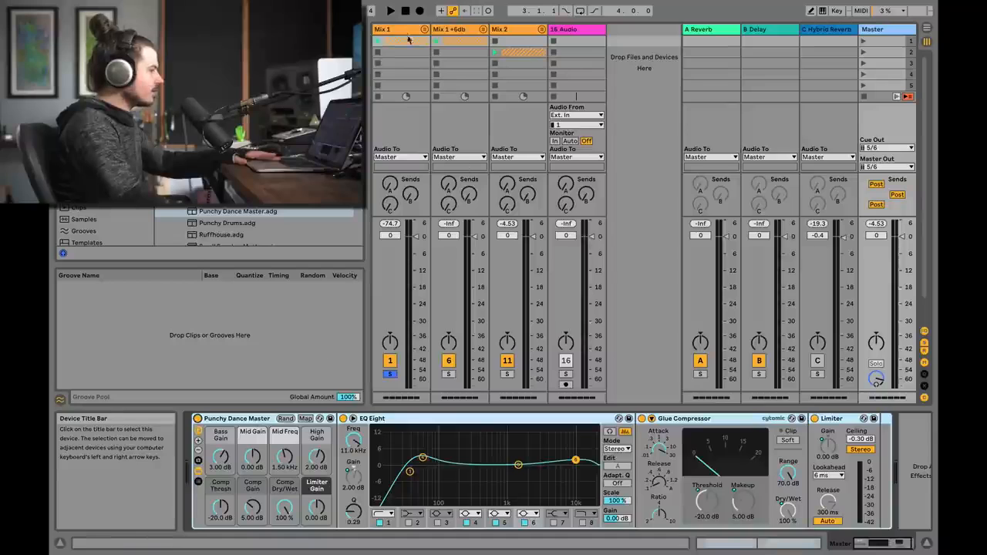
pyautogui.click(509, 376)
pyautogui.press('space')
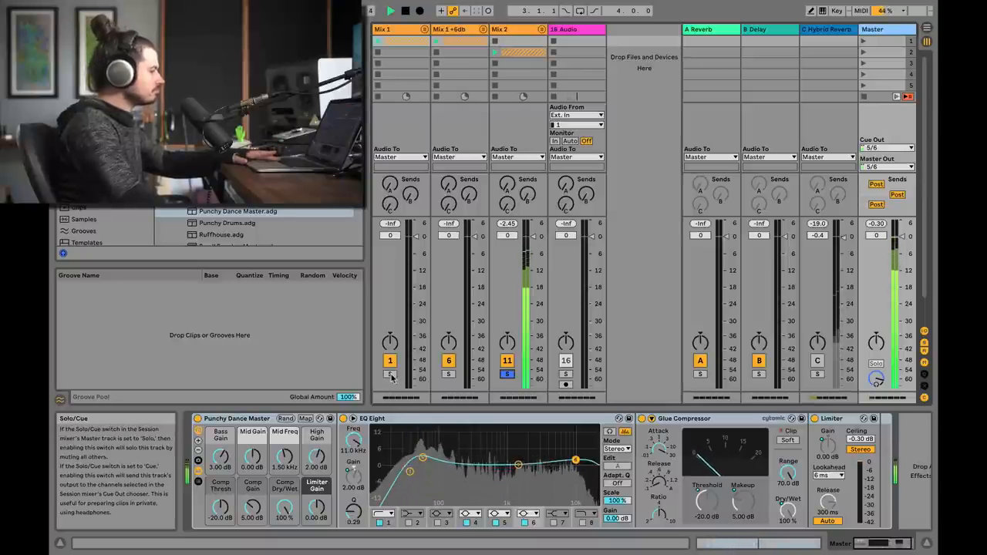
pyautogui.press('space')
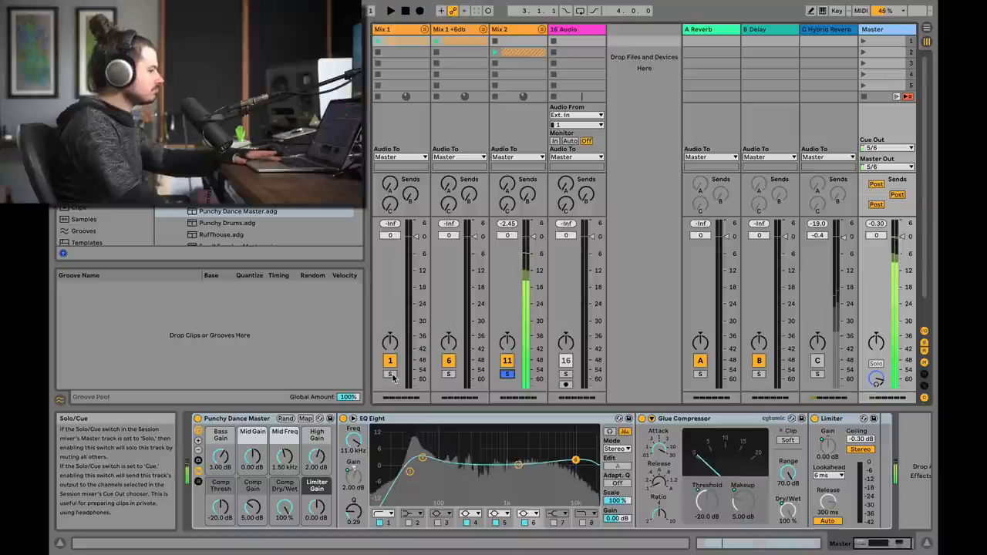
pyautogui.click(390, 374)
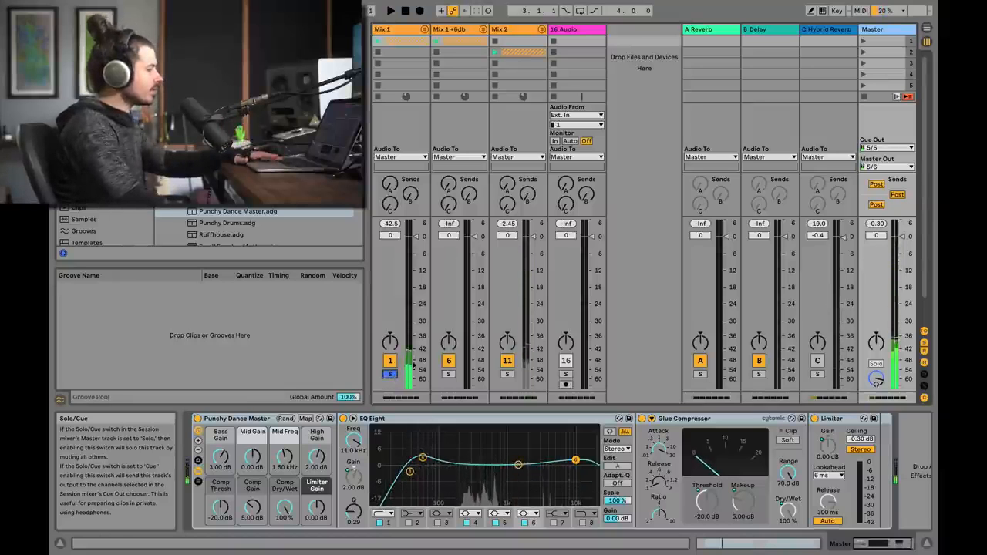
pyautogui.press('space')
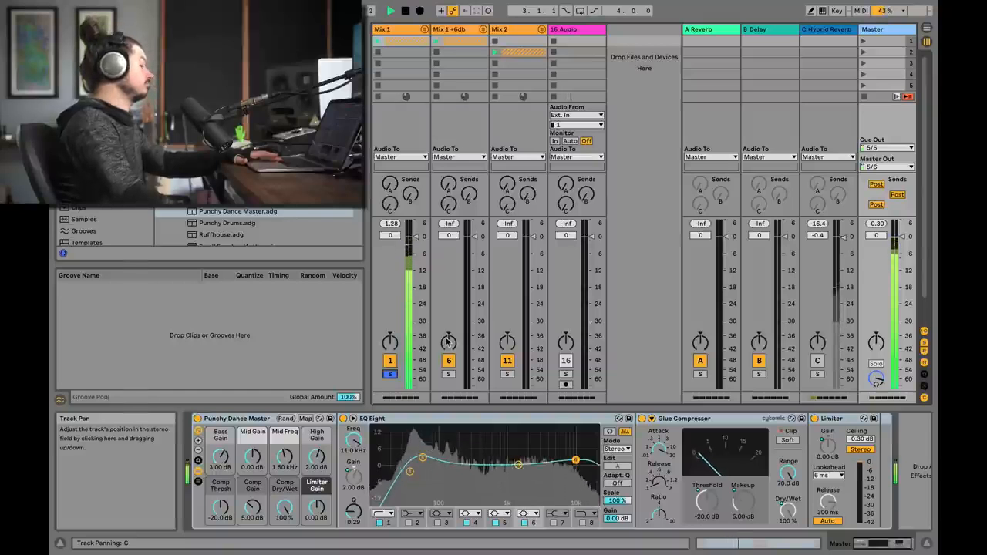
pyautogui.press('space')
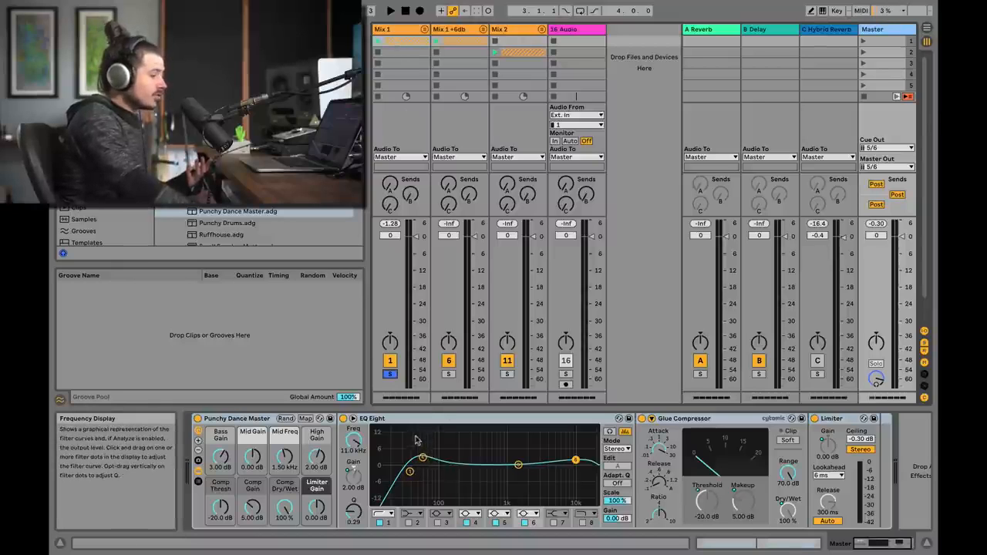
pyautogui.click(507, 375)
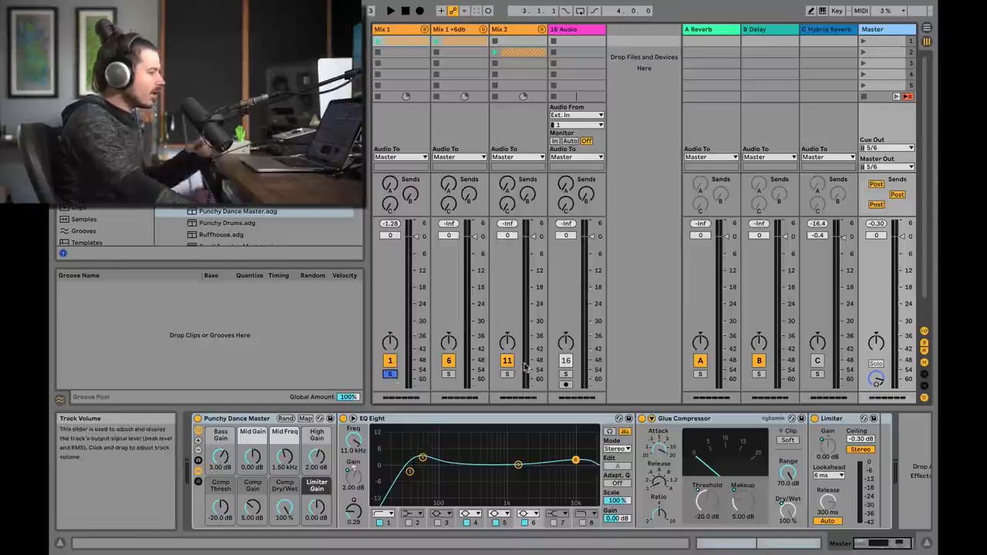
pyautogui.press('space')
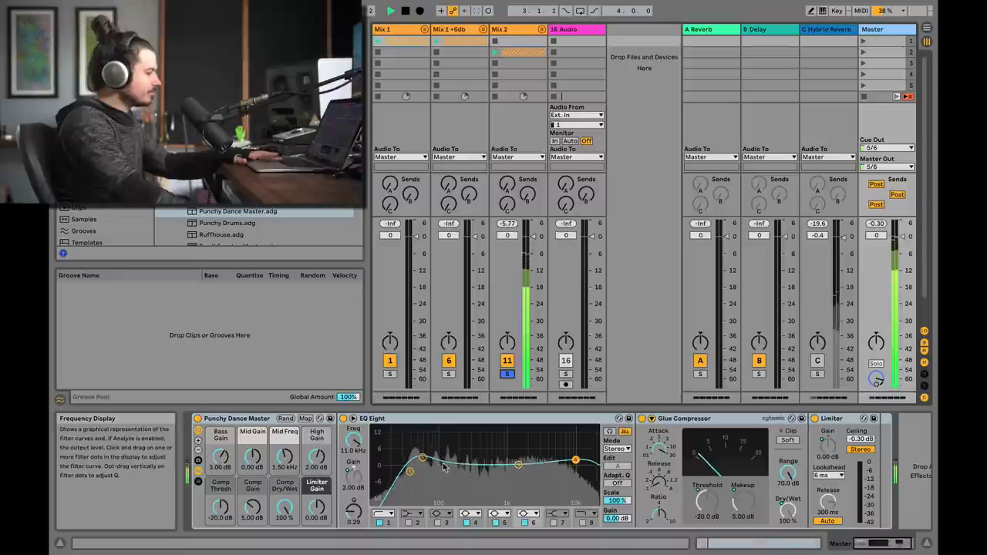
pyautogui.click(391, 374)
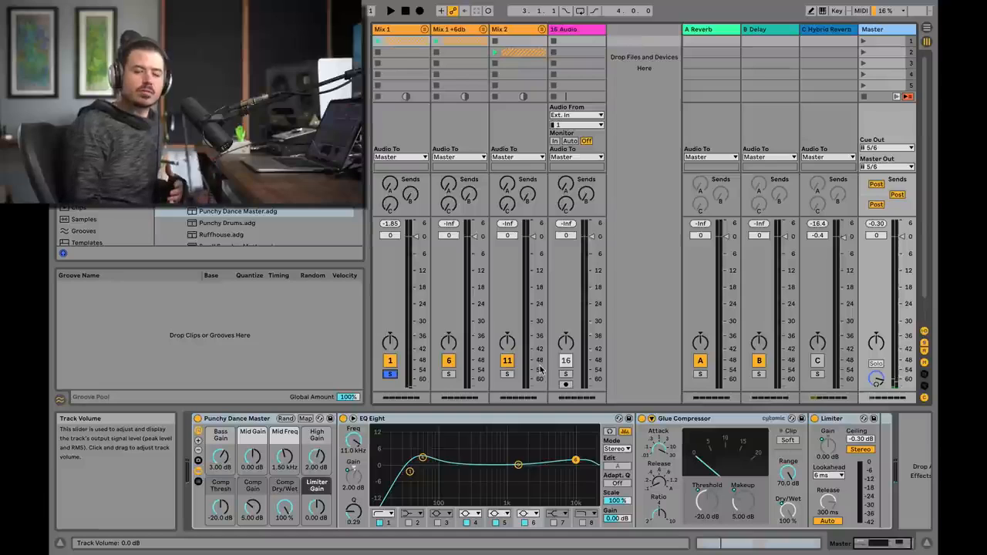
# Bypass the Punchy Dance Master rack and add the FF Pro-L 2 limiter plug-in to the Master track.
pyautogui.click(423, 459)
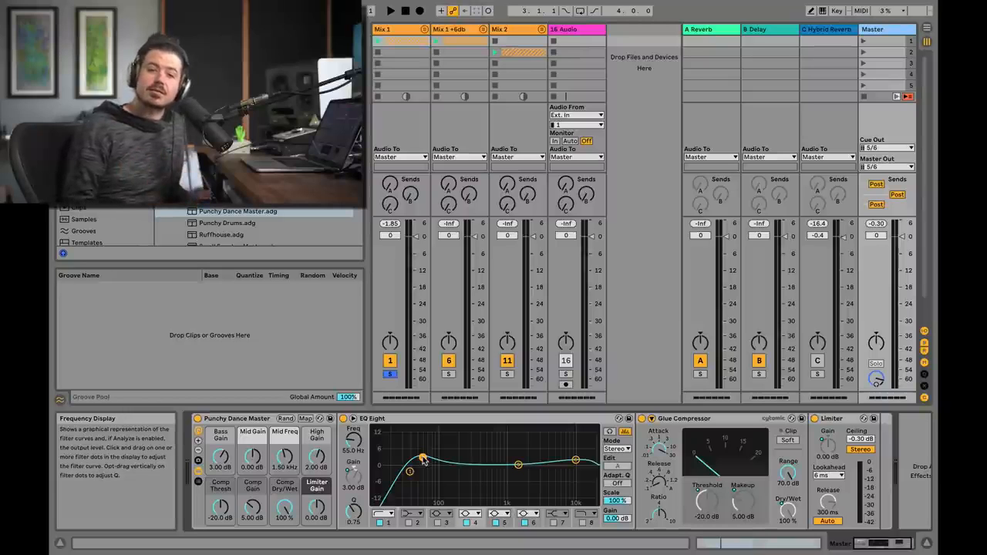
pyautogui.click(197, 418)
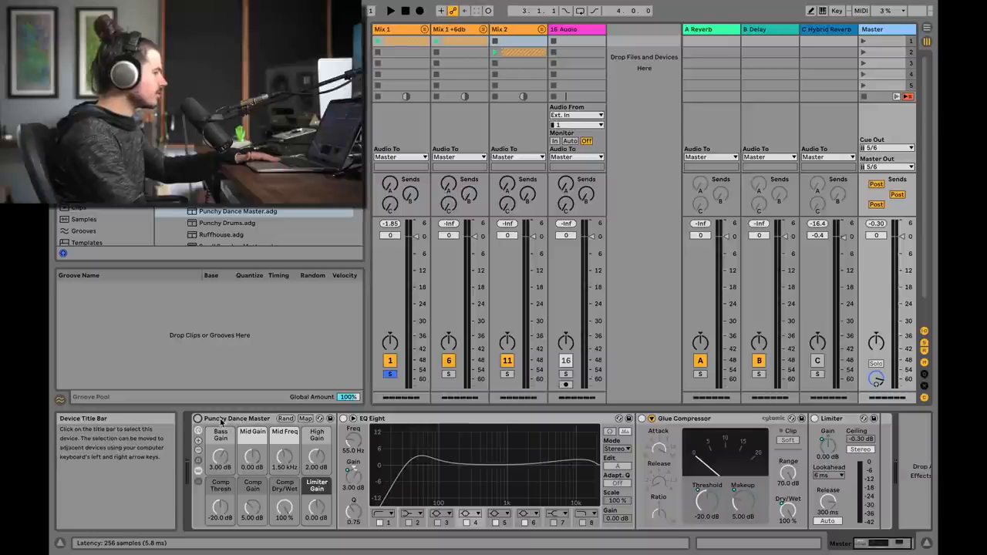
pyautogui.click(182, 213)
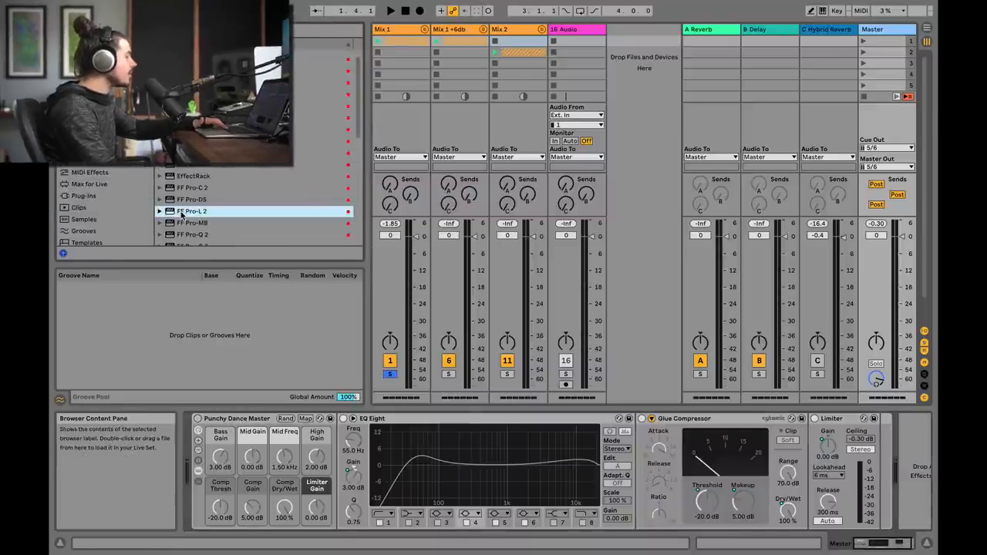
pyautogui.click(874, 29)
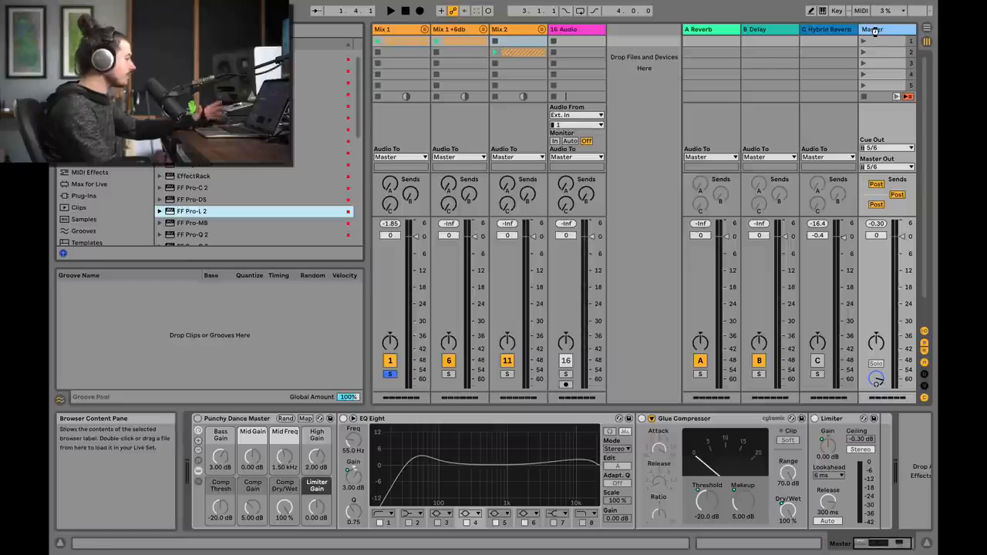
pyautogui.press('Return')
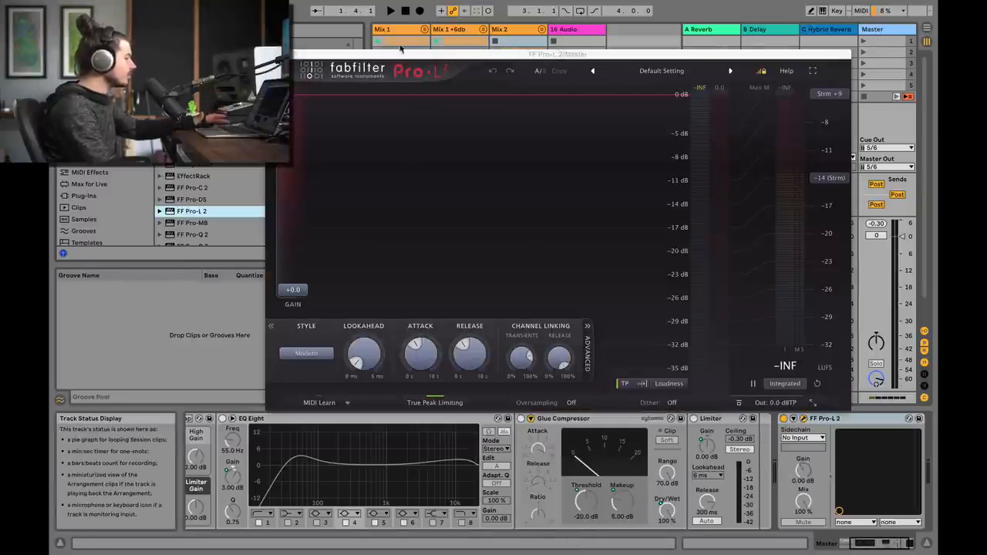
# Delete the Punchy Dance Master rack from the Master track's device chain.
pyautogui.hscroll(-1, 237, 456)
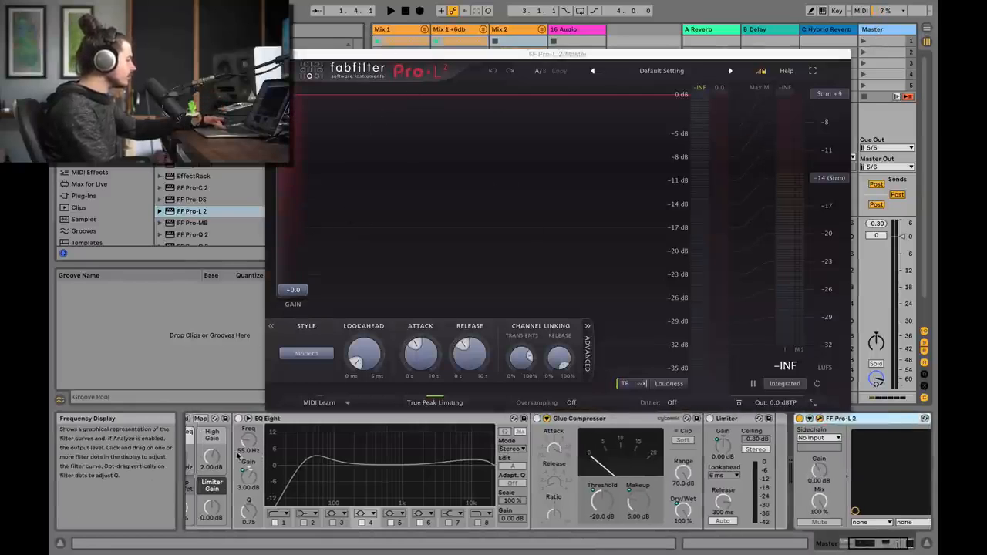
pyautogui.hscroll(-5, 237, 456)
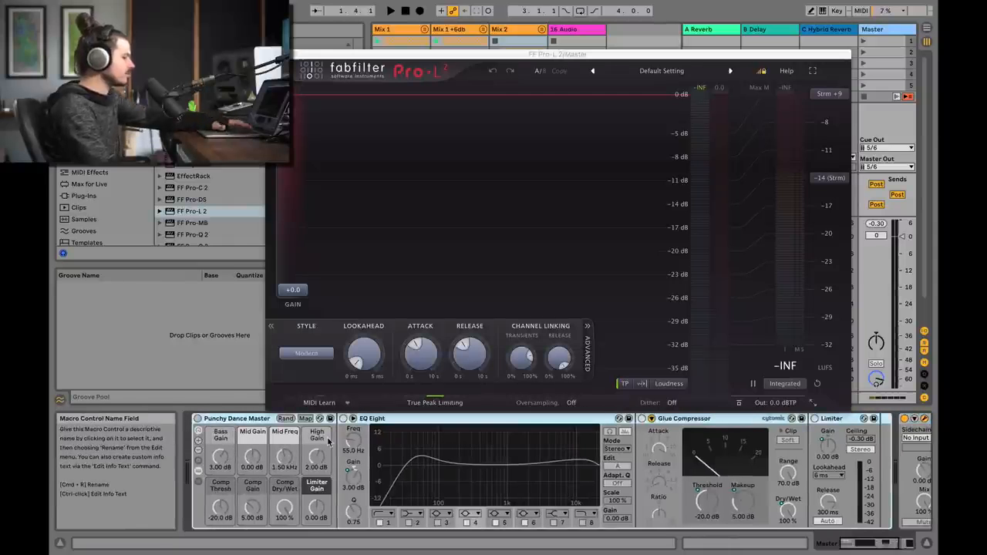
pyautogui.press('Delete')
# Set the Pro-L 2 output level to -0.5 dB.
pyautogui.moveTo(350, 56); pyautogui.dragTo(566, 85)
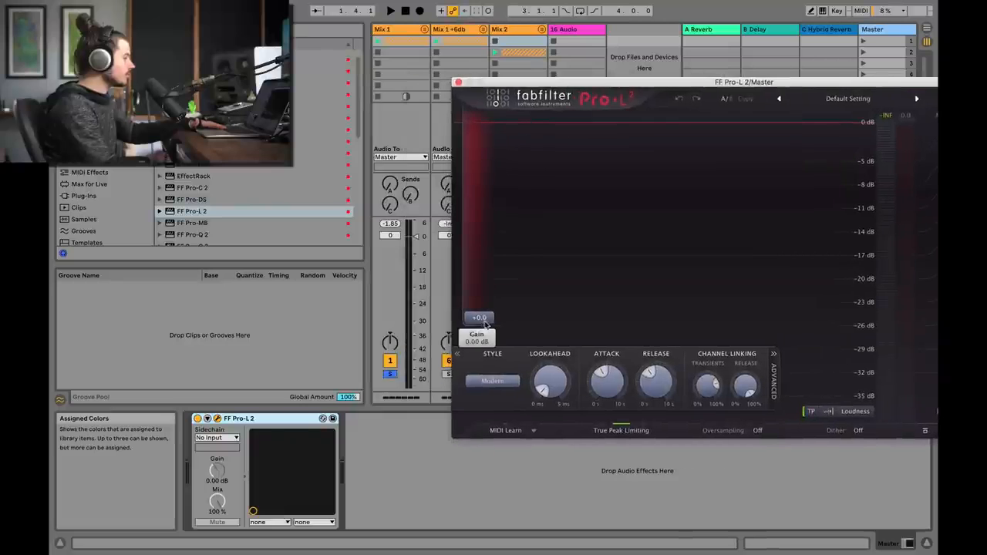
pyautogui.moveTo(653, 84); pyautogui.dragTo(515, 76)
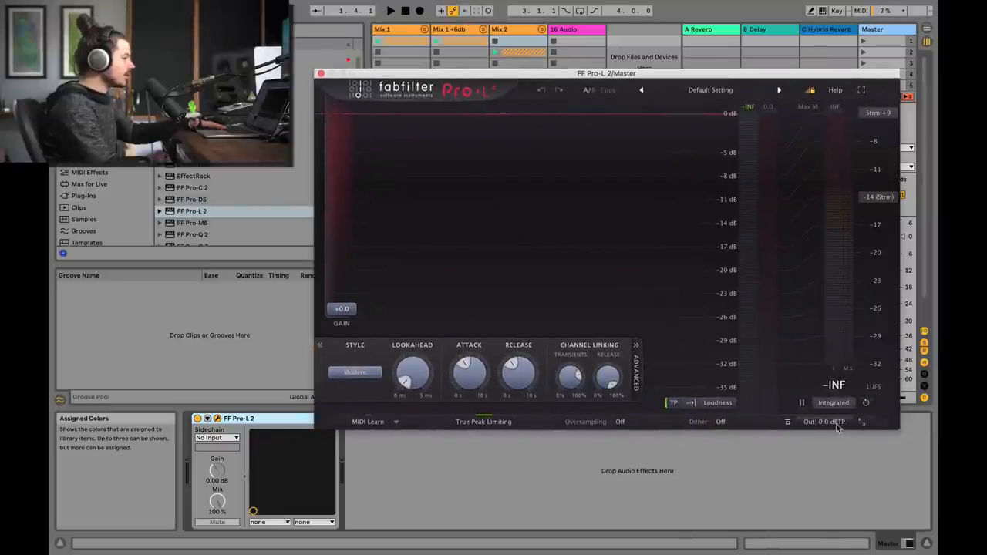
pyautogui.moveTo(833, 409)
pyautogui.write('-0')
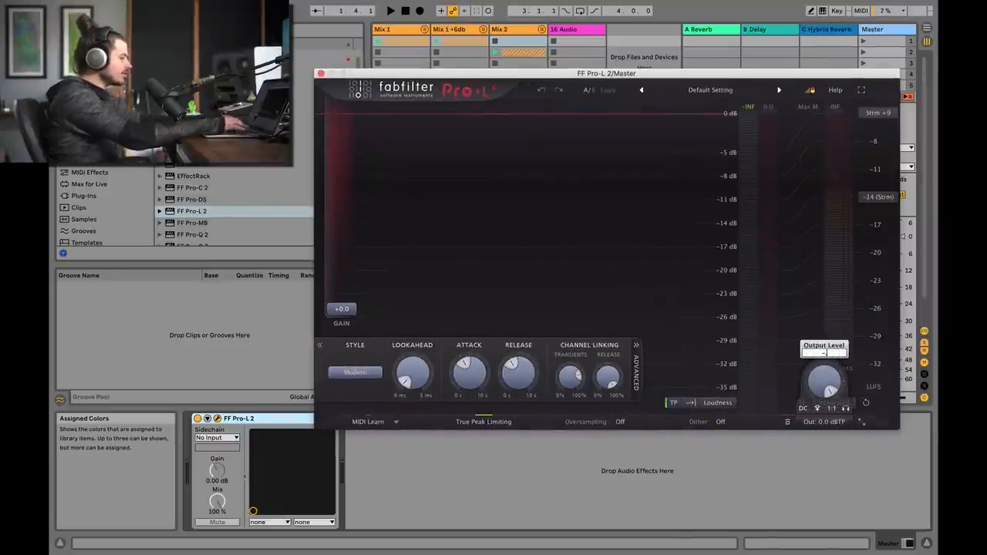
pyautogui.write('.5')
pyautogui.press('Return')
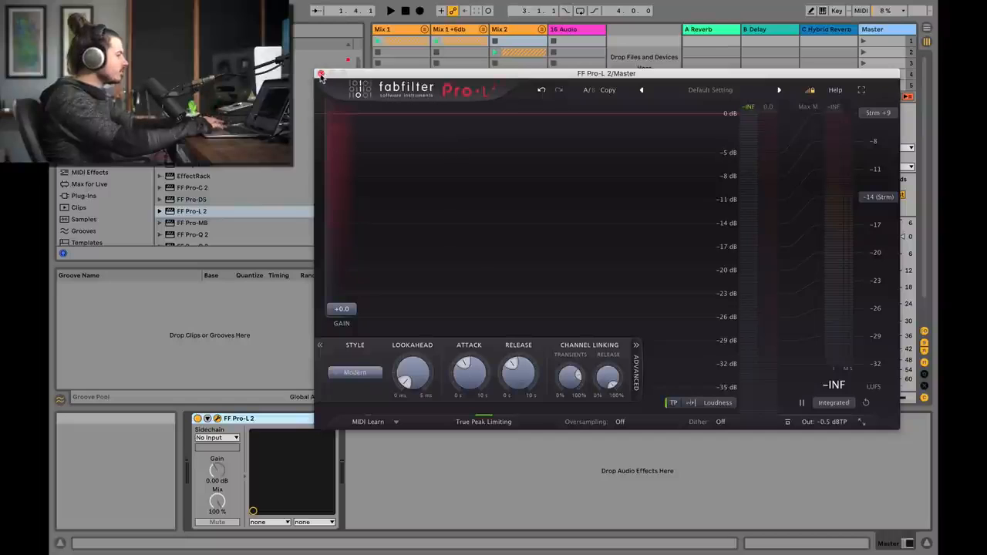
# Raise the Pro-L 2 gain to +6.0 dB and audition the soloed Mix 1 through the limiter.
pyautogui.moveTo(351, 310); pyautogui.dragTo(355, 269)
pyautogui.moveTo(416, 84); pyautogui.dragTo(469, 73)
pyautogui.press('space')
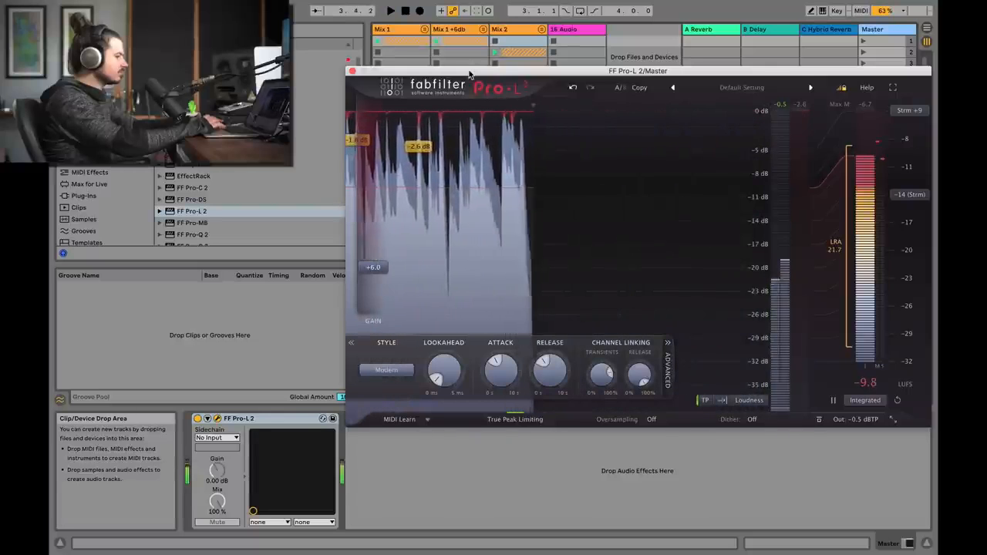
pyautogui.press('space')
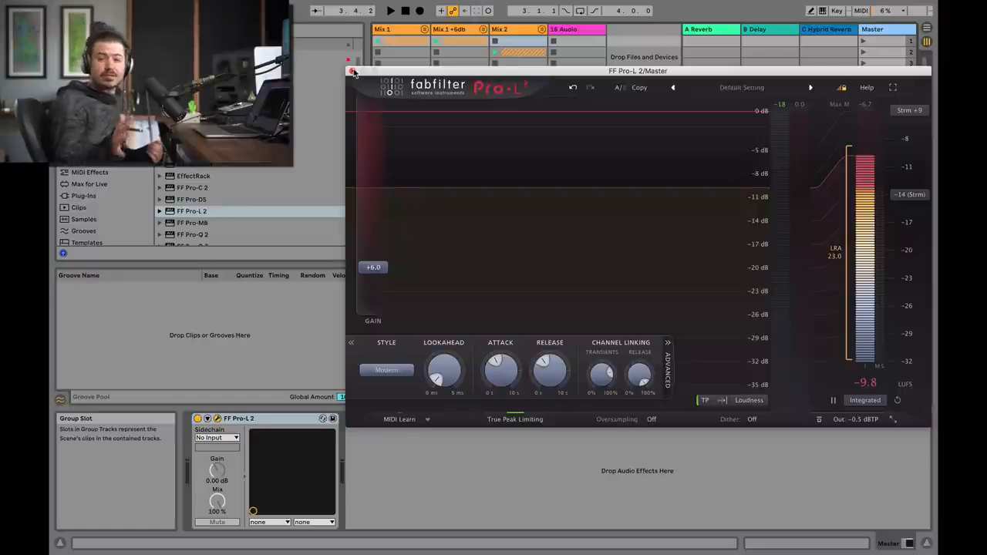
# Bypass the Pro-L 2 limiter on the Master and compare Mix 1 and Mix 2 in solo without it.
pyautogui.click(353, 71)
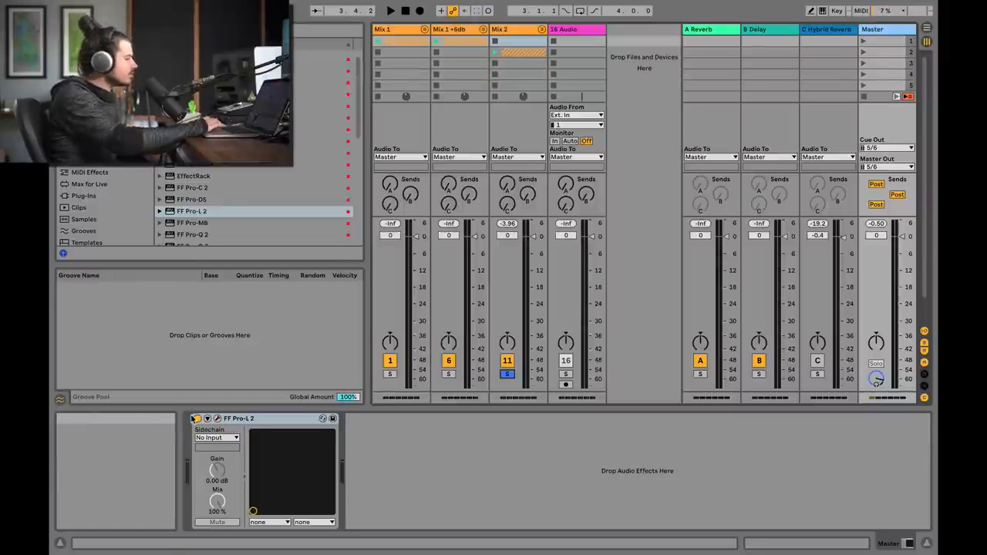
pyautogui.click(389, 374)
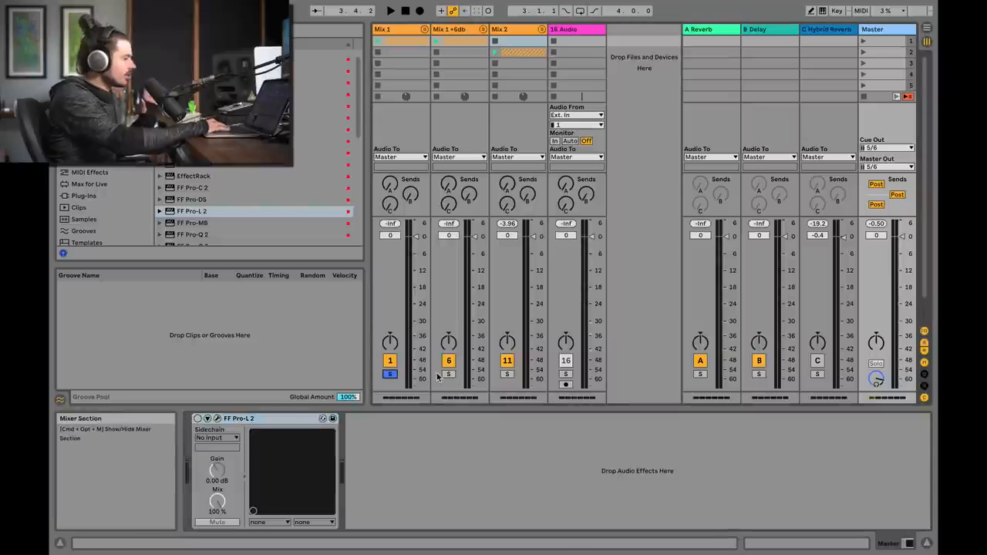
pyautogui.press('space')
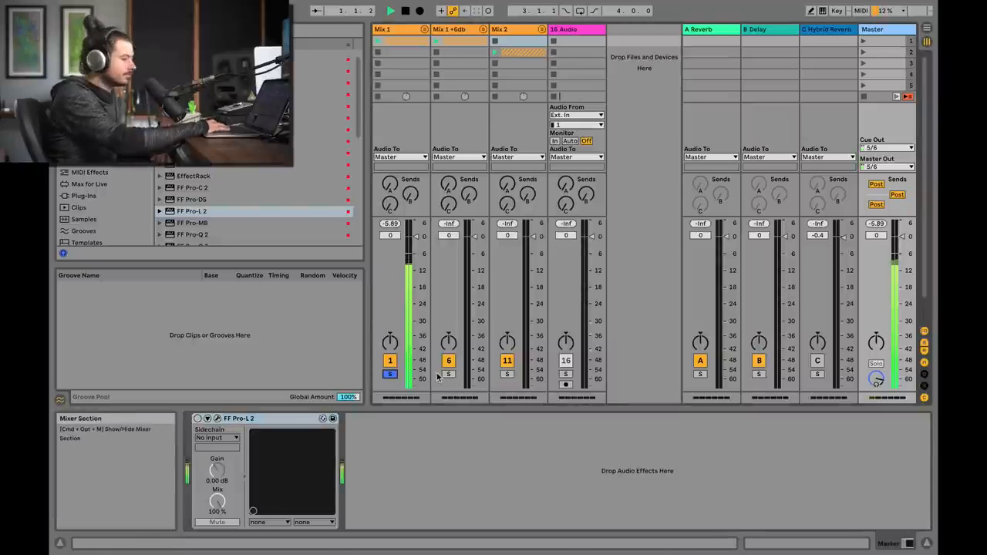
pyautogui.click(506, 373)
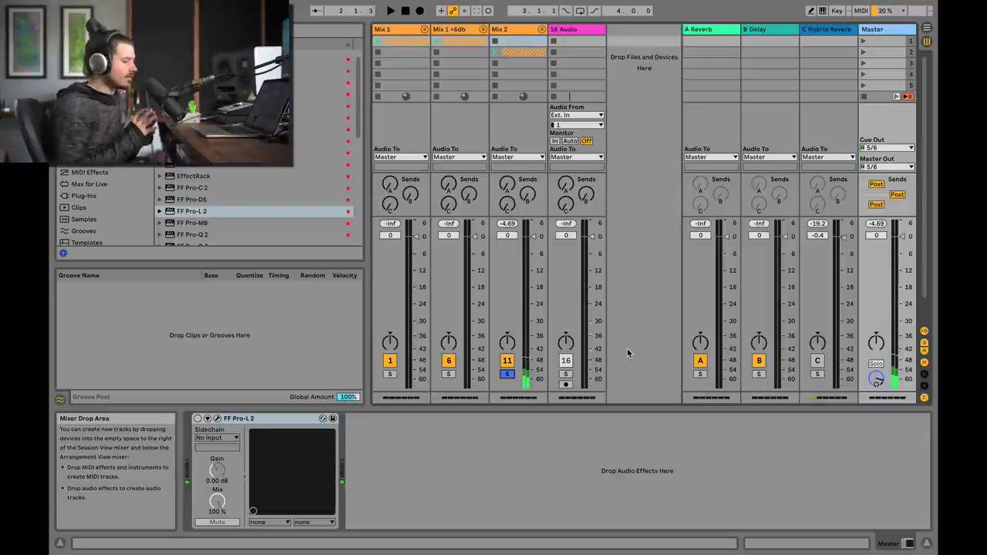
pyautogui.click(506, 374)
pyautogui.click(565, 360)
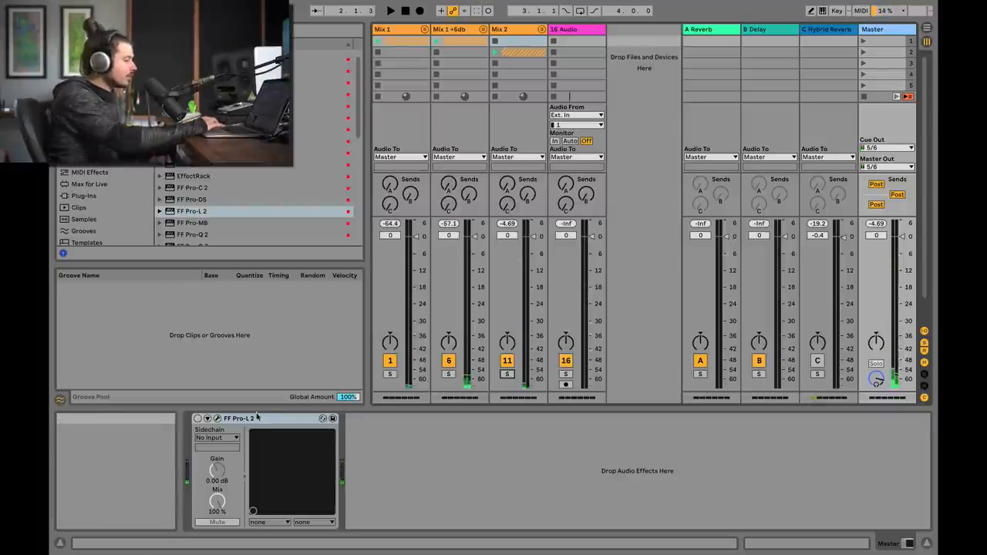
# Re-enable the Pro-L 2 limiter and compare Mix 1 and Mix 2 in solo through it.
pyautogui.click(197, 419)
pyautogui.click(390, 374)
pyautogui.press('space')
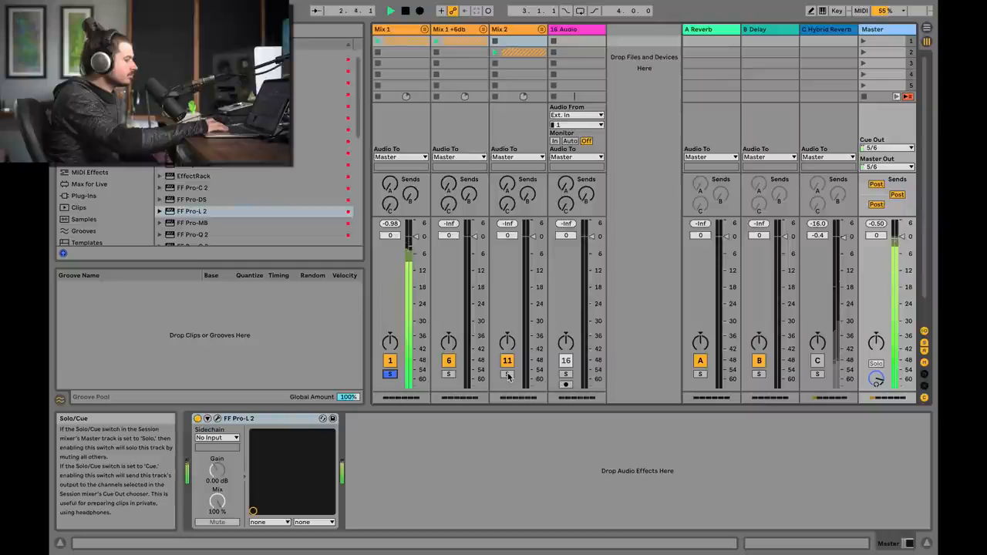
pyautogui.click(508, 374)
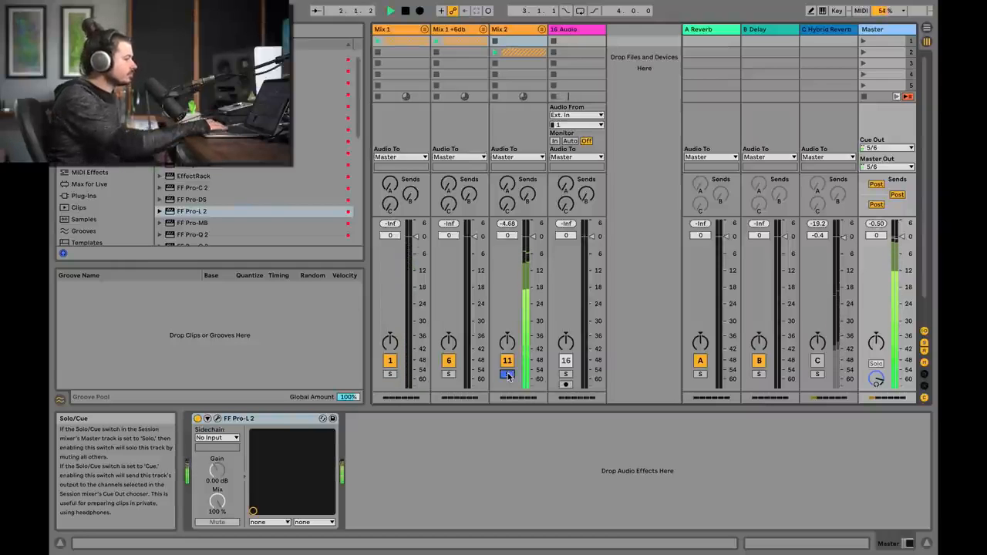
pyautogui.press('space')
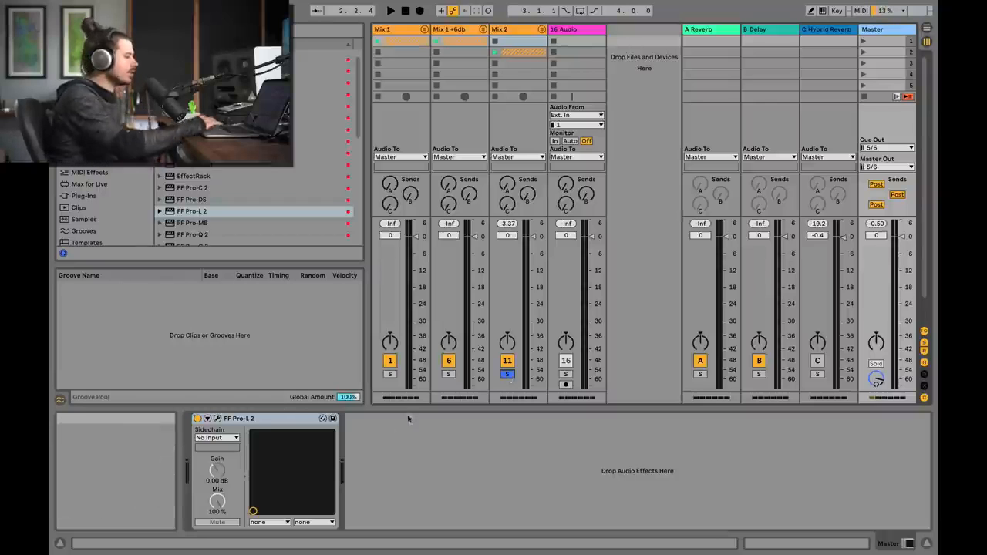
# Raise the Pro-L 2 gain to +10.0 dB and audition the soloed mixes while watching the gain reduction.
pyautogui.moveTo(344, 265); pyautogui.dragTo(344, 236)
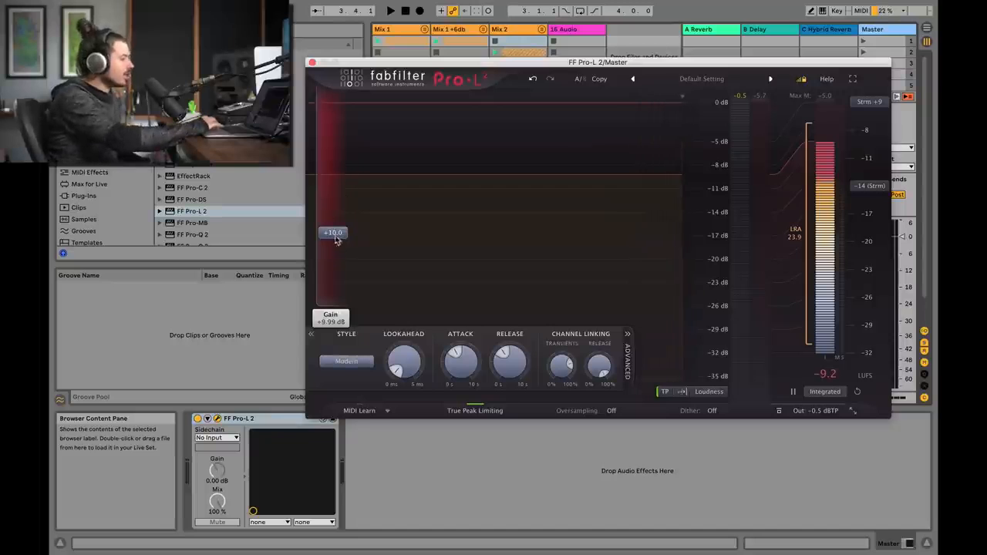
pyautogui.moveTo(355, 63); pyautogui.dragTo(380, 75)
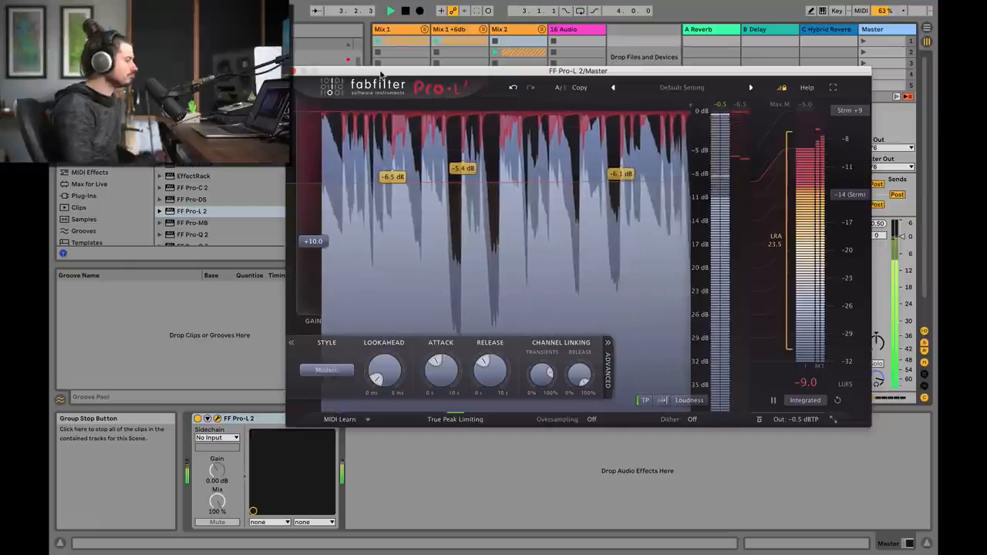
pyautogui.moveTo(381, 75); pyautogui.dragTo(529, 73)
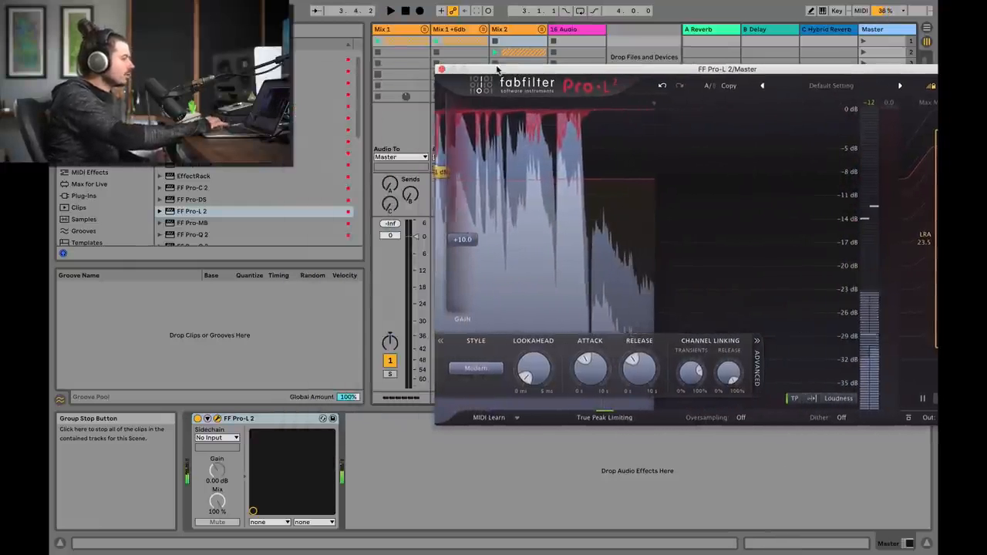
pyautogui.press('space')
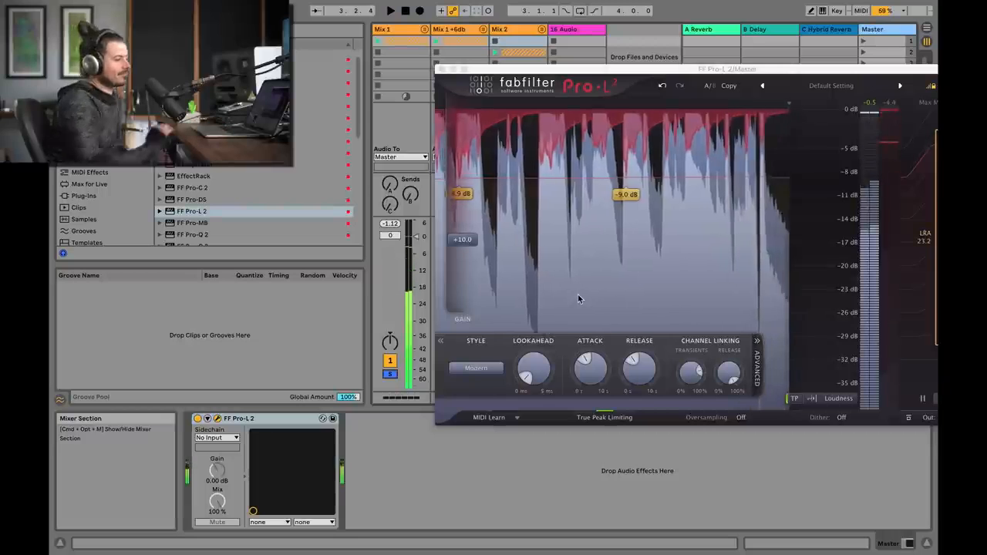
pyautogui.press('space')
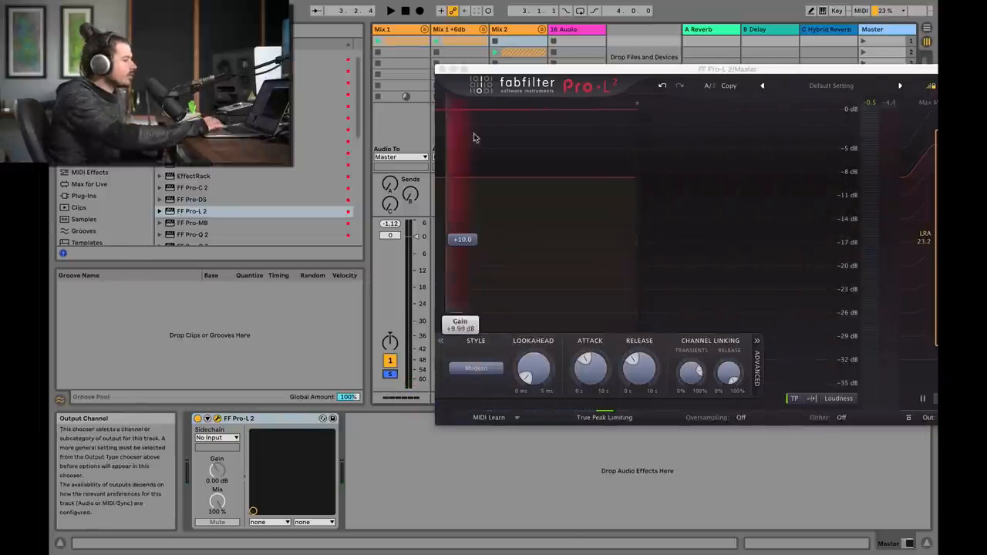
pyautogui.click(442, 69)
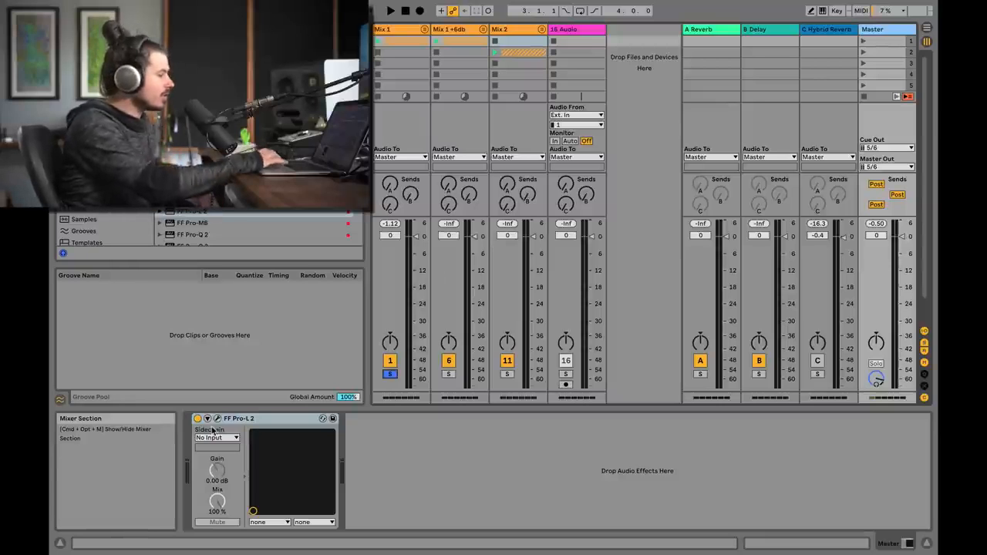
# Check Mix 1 on the Pro-L 2 display during playback and compare it with the soloed Mix 2.
pyautogui.click(322, 418)
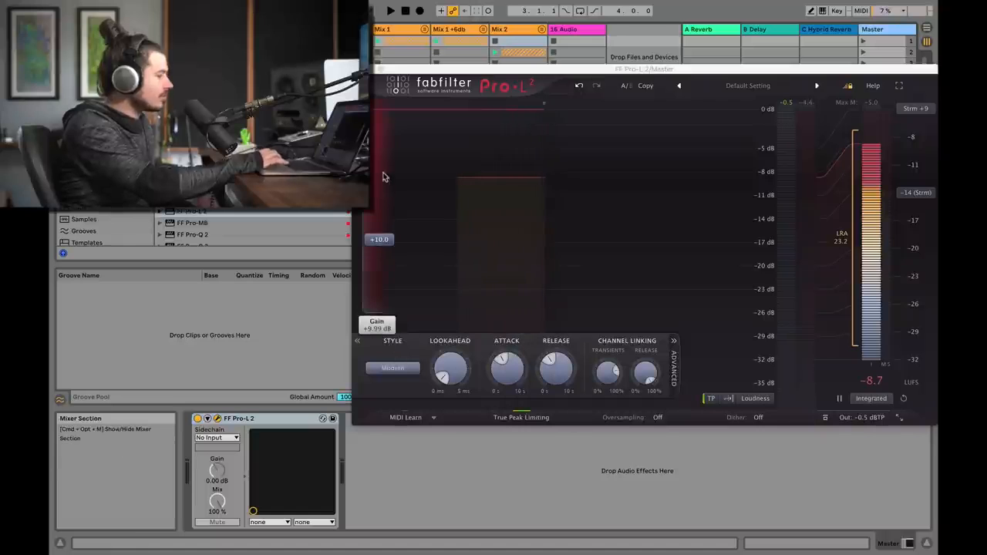
pyautogui.moveTo(406, 70); pyautogui.dragTo(640, 86)
pyautogui.press('space')
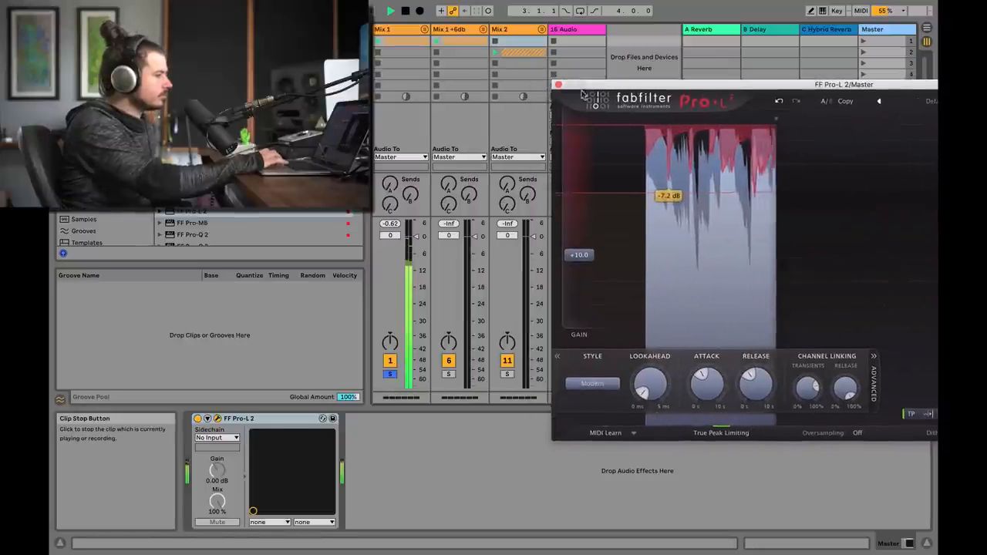
pyautogui.click(558, 84)
pyautogui.press('space')
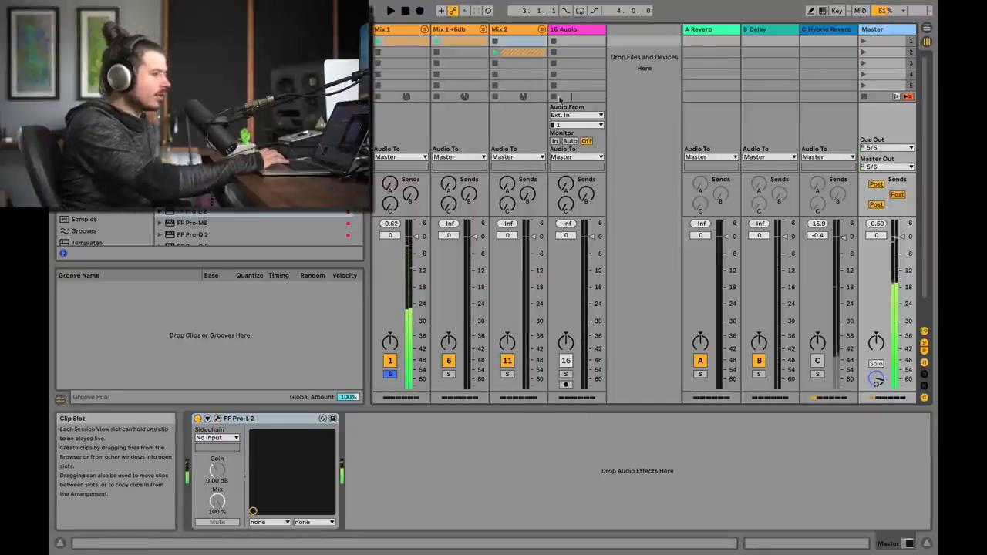
pyautogui.click(507, 374)
pyautogui.press('space')
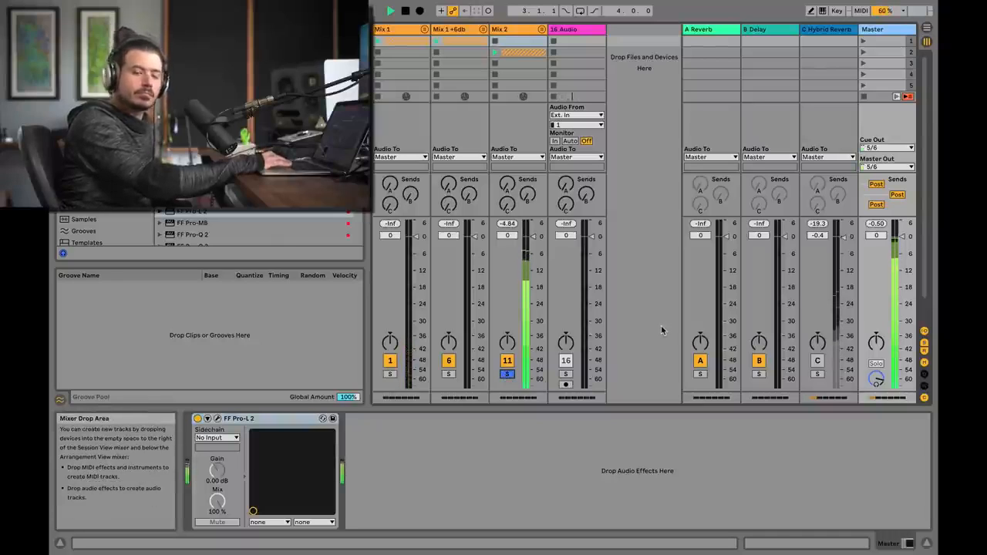
pyautogui.press('space')
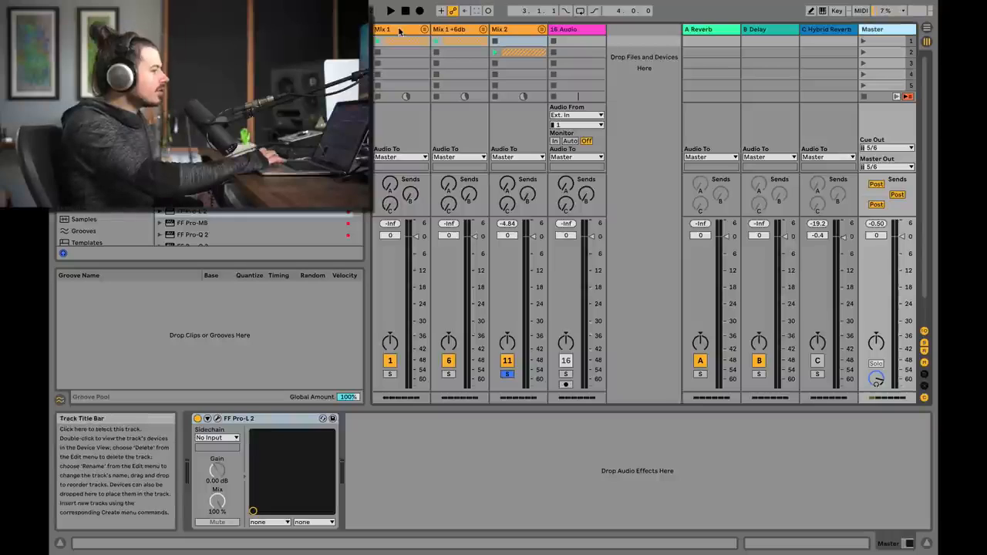
# Copy the Audio Effect Rack from the 16 Audio track to the Master, placing it before Pro-L 2.
pyautogui.click(425, 29)
pyautogui.click(522, 33)
pyautogui.click(577, 32)
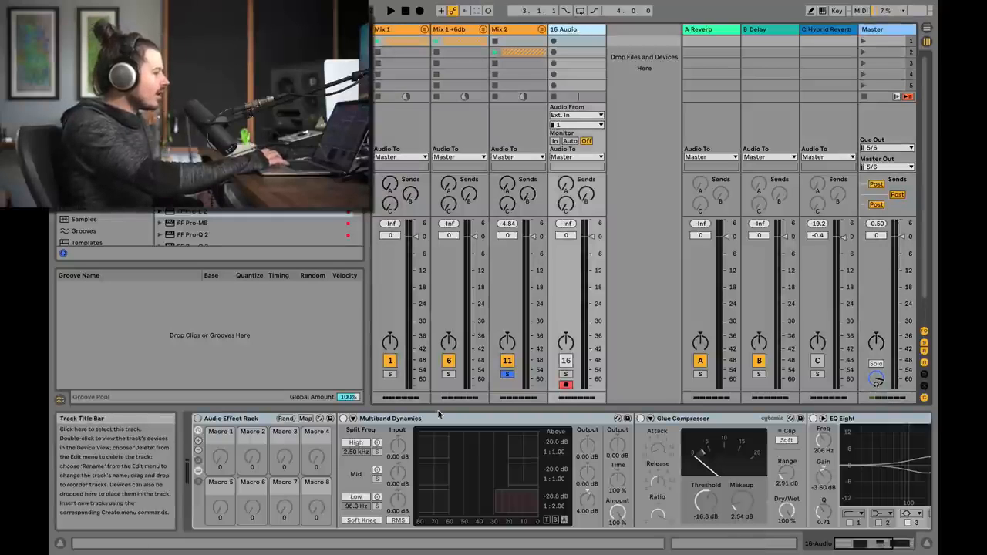
pyautogui.click(239, 420)
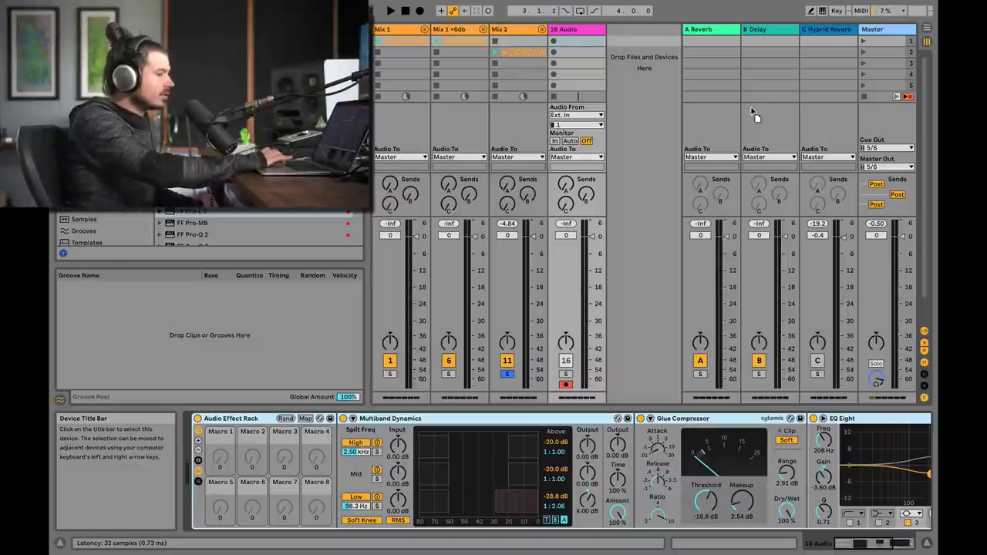
pyautogui.click(865, 59)
pyautogui.hotkey('ctrl', 'v')
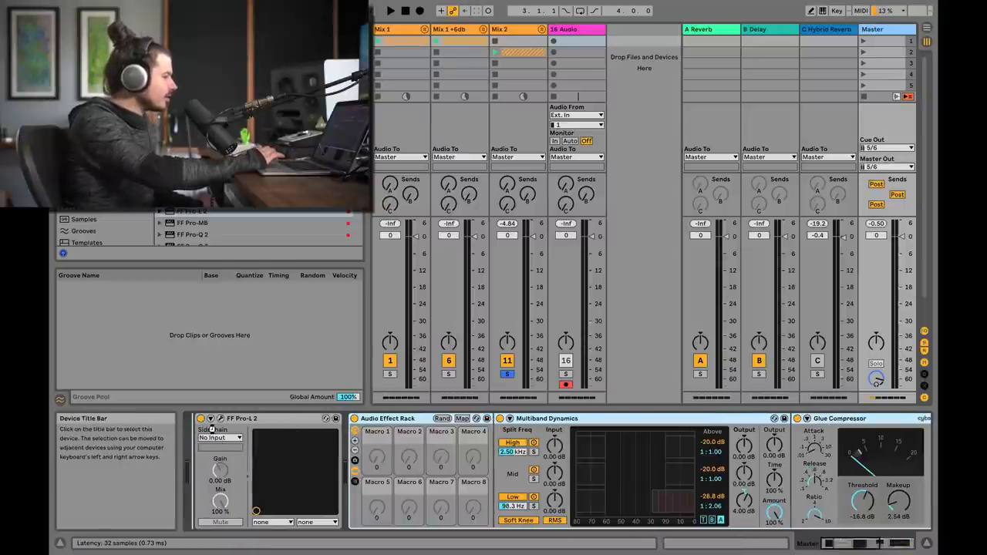
pyautogui.hscroll(10, 212, 429)
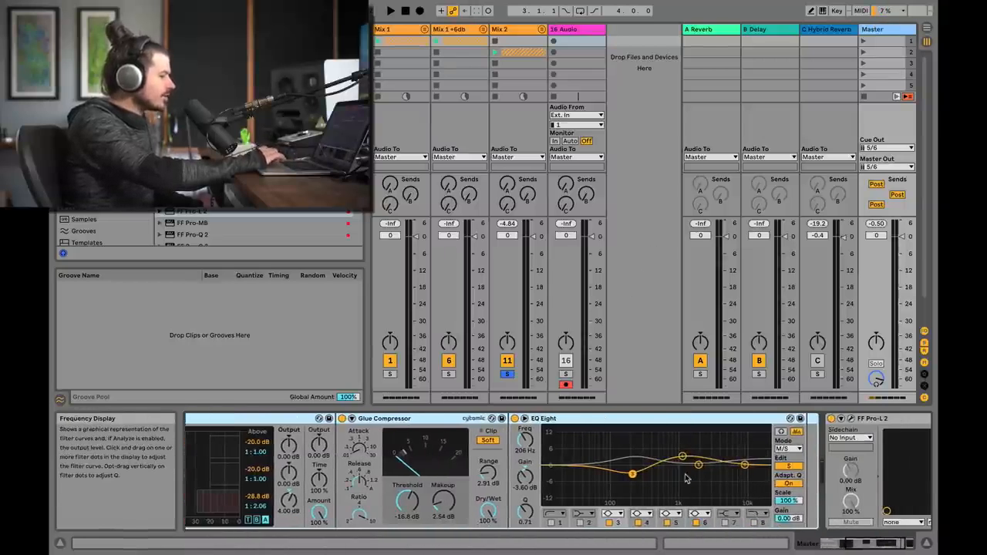
# Bypass the Audio Effect Rack on the Master and audition the soloed Mix 2 without it.
pyautogui.hscroll(-3, 685, 478)
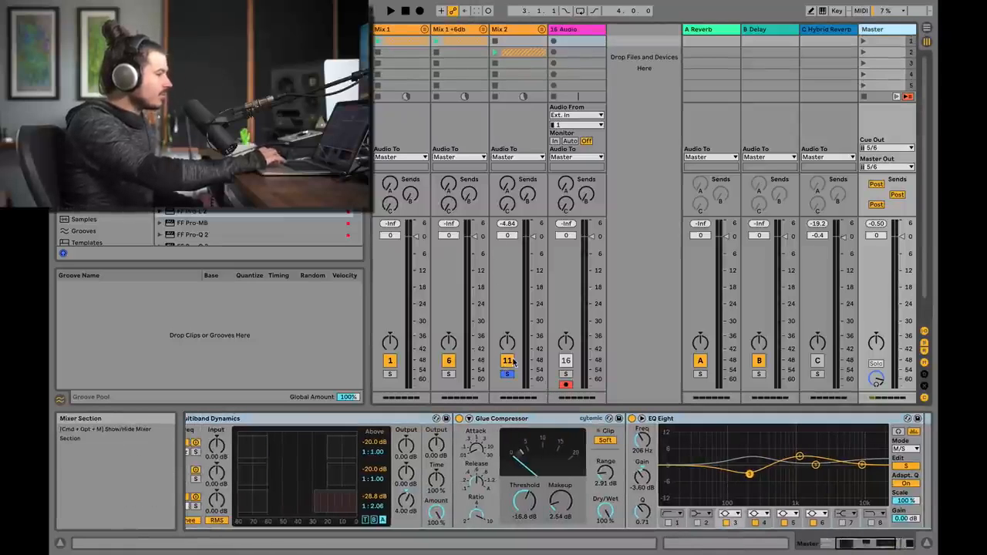
pyautogui.hscroll(-5, 431, 462)
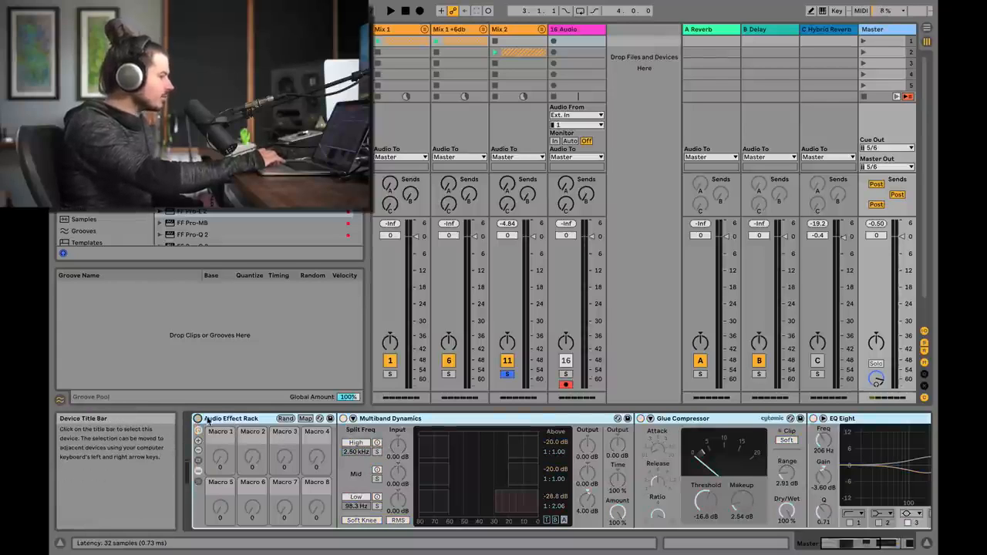
pyautogui.hscroll(7, 287, 435)
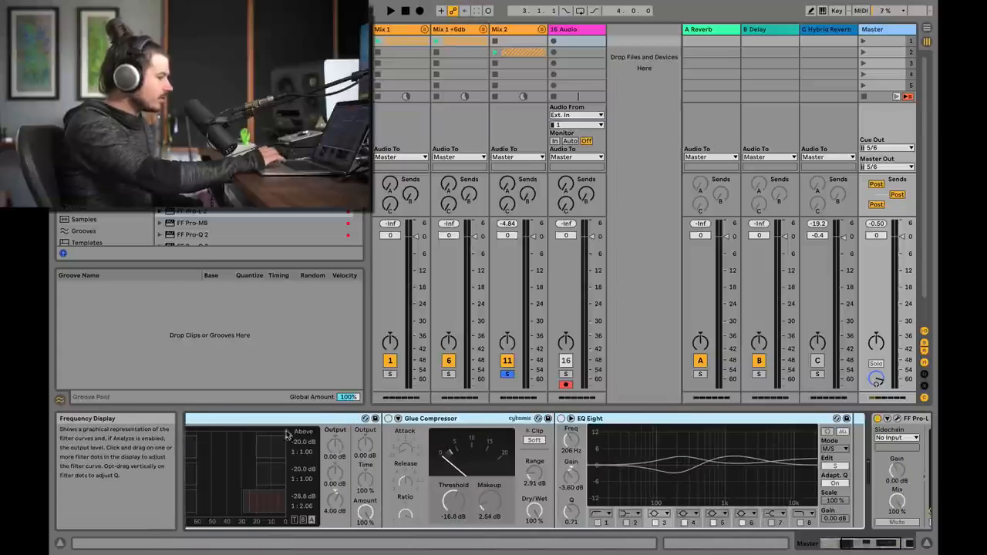
pyautogui.hscroll(-7, 286, 436)
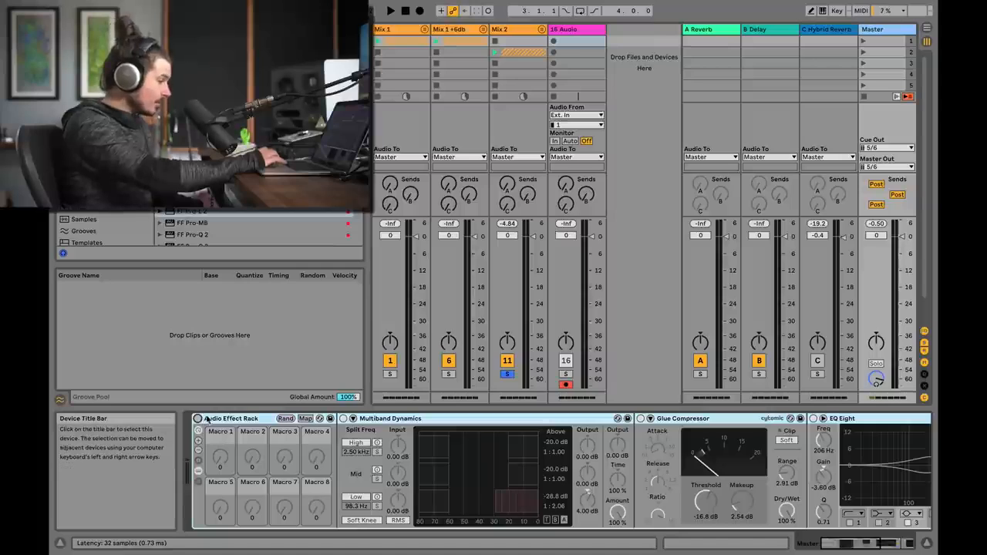
pyautogui.press('space')
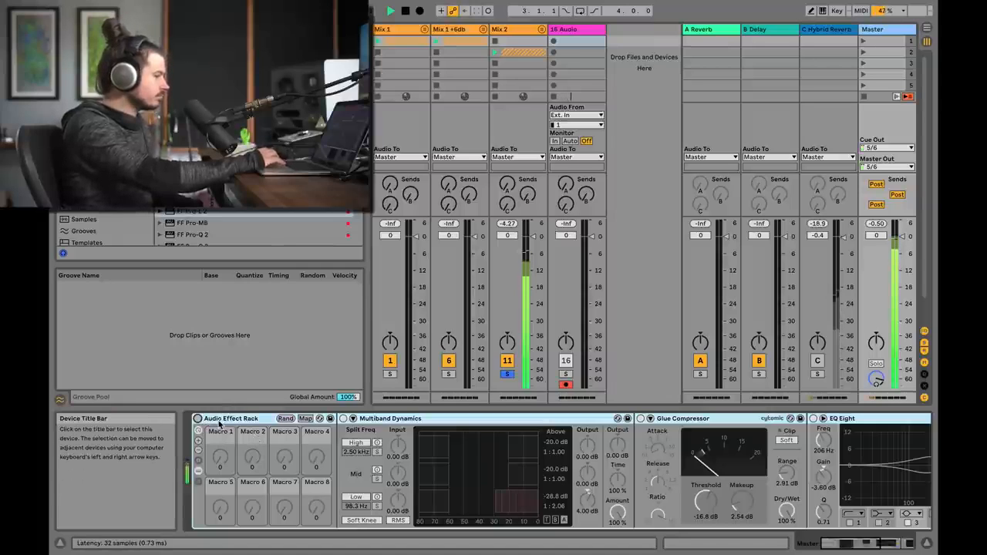
pyautogui.press('space')
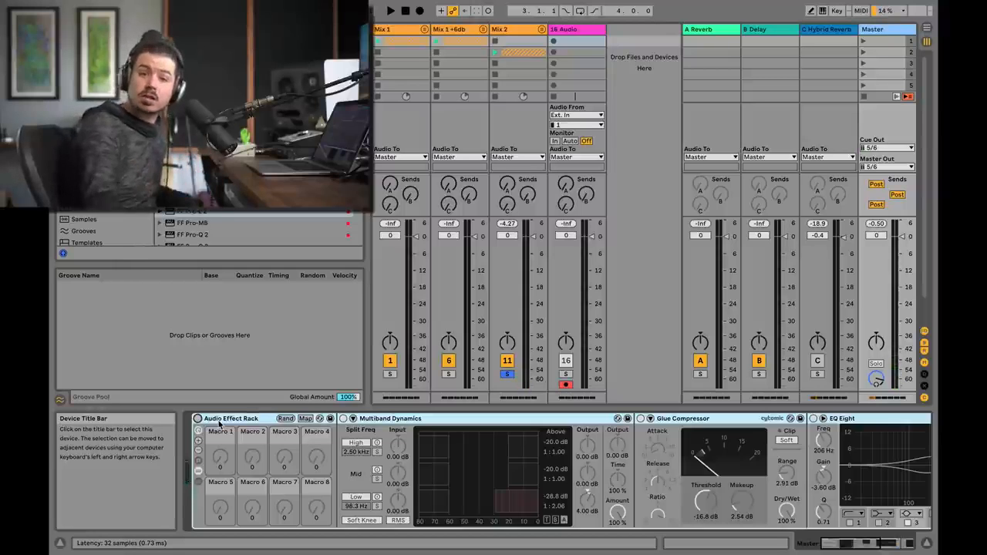
# Re-enable the Audio Effect Rack and audition Mix 2 while examining its Multiband Dynamics, Glue Compressor and EQ Eight.
pyautogui.click(198, 419)
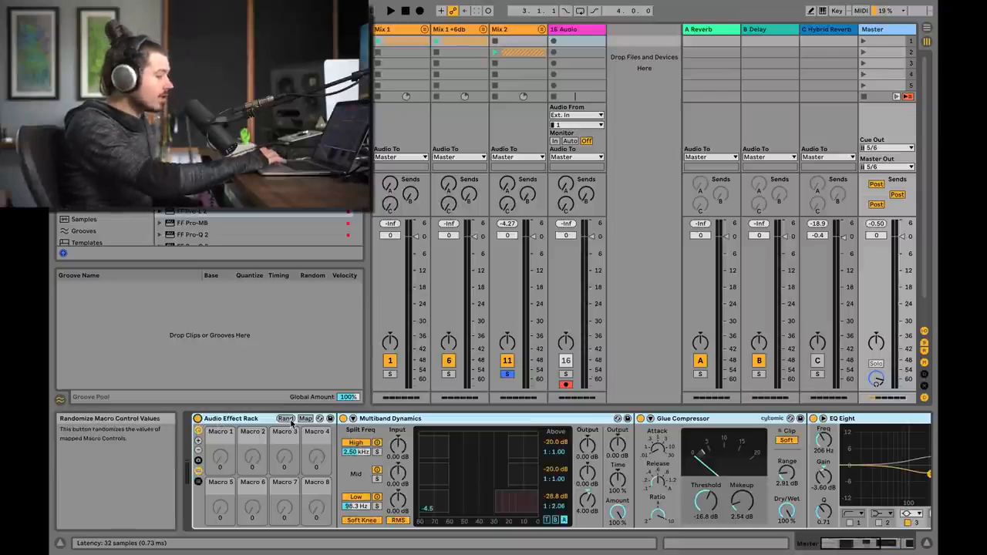
pyautogui.press('space')
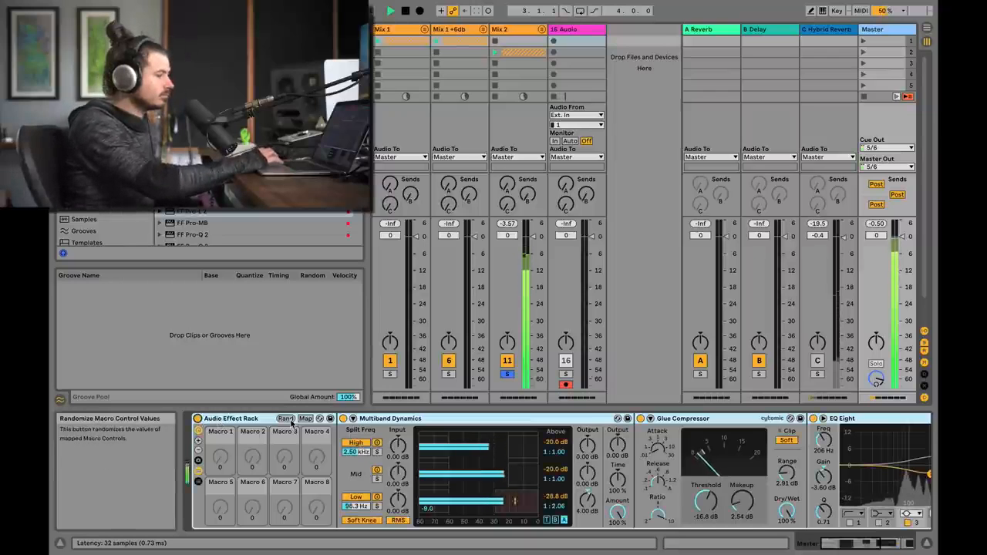
pyautogui.hscroll(5, 563, 455)
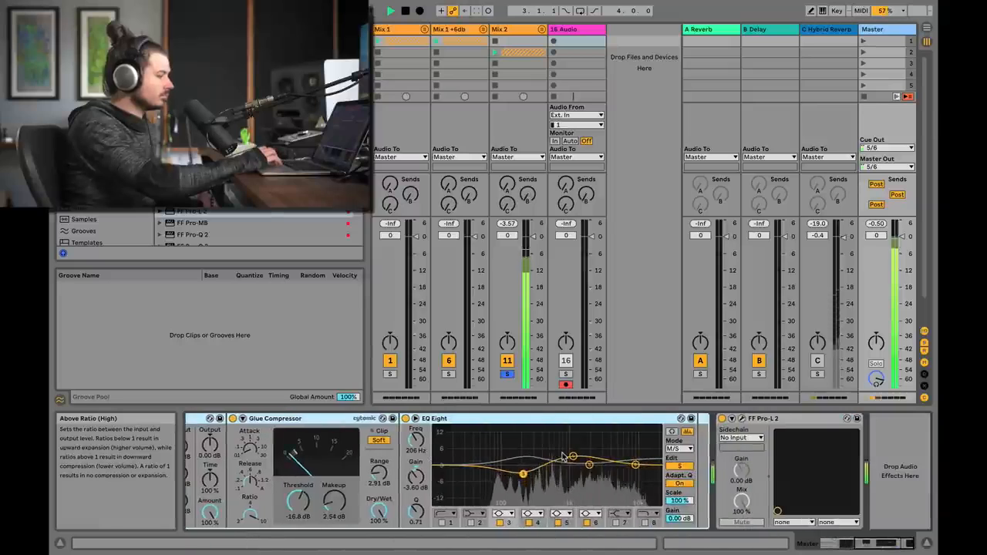
pyautogui.hscroll(-5, 563, 455)
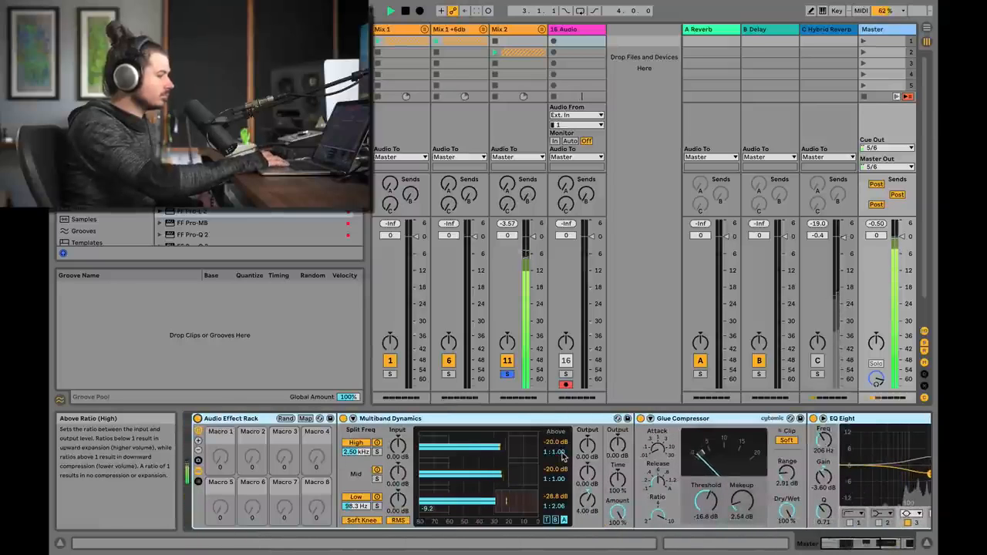
pyautogui.press('space')
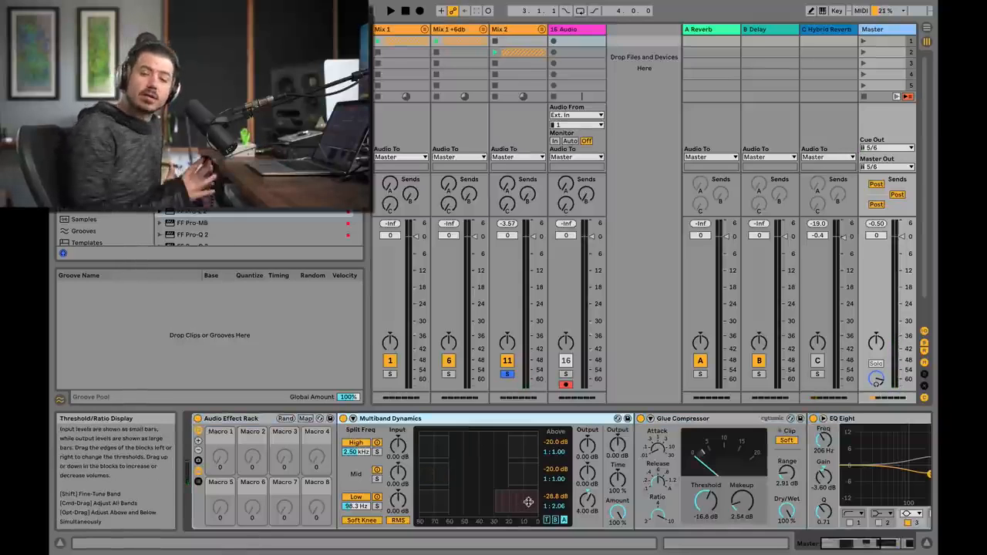
pyautogui.hscroll(3, 528, 502)
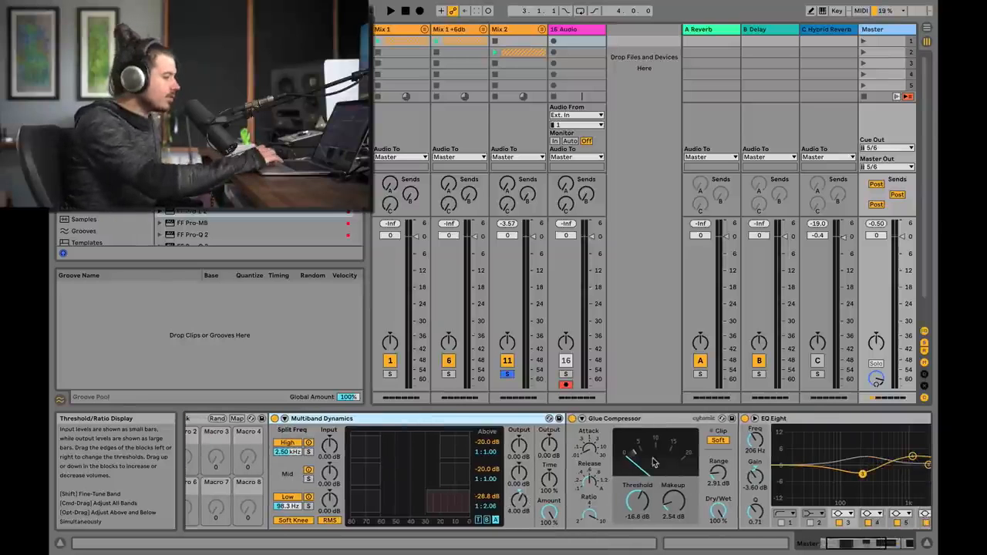
# Examine the Glue Compressor and EQ Eight settings in the Master's Audio Effect Rack, including the EQ's mode.
pyautogui.click(644, 423)
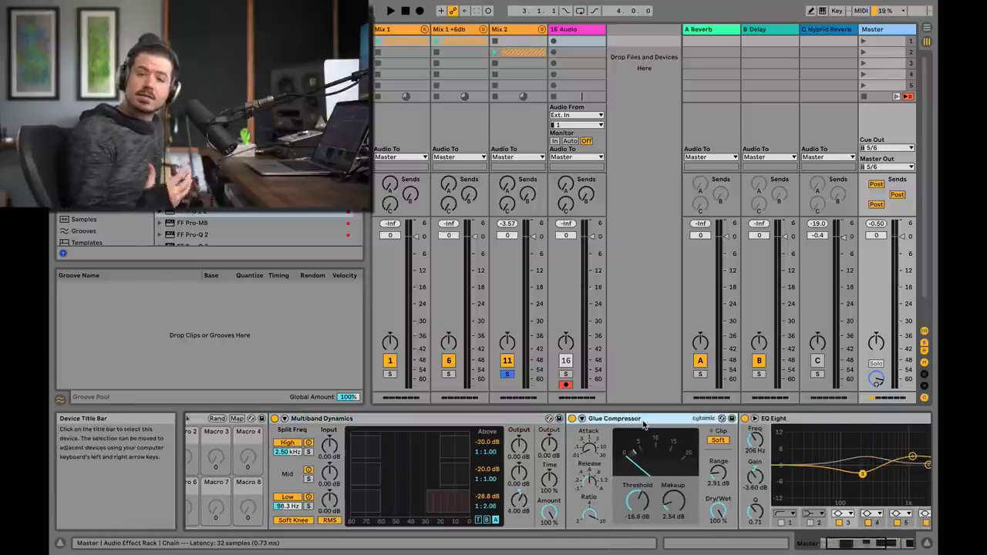
pyautogui.hscroll(5, 771, 462)
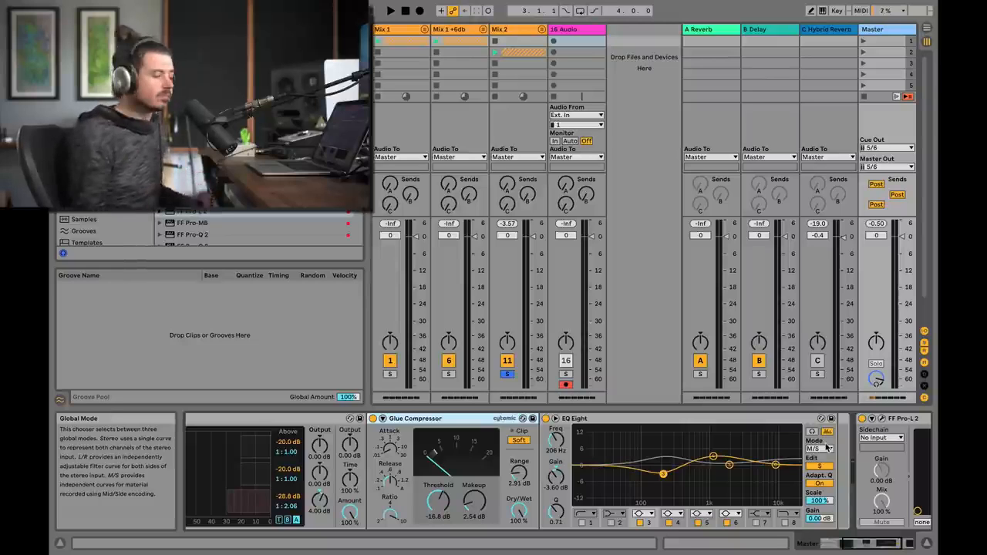
pyautogui.hscroll(-5, 827, 447)
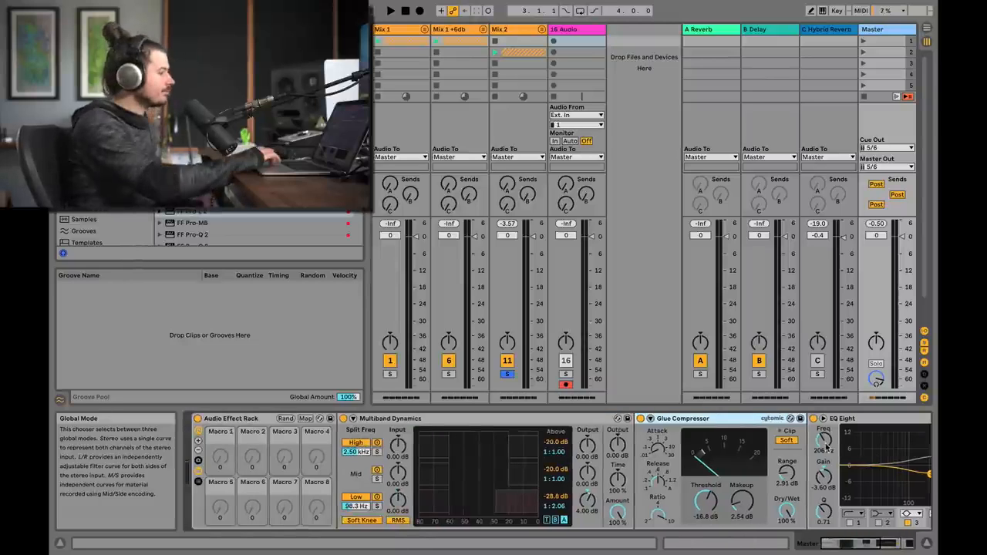
# Solo Mix 1 instead of Mix 2, audition it briefly through the Master's Audio Effect Rack, and stop playback.
pyautogui.click(390, 374)
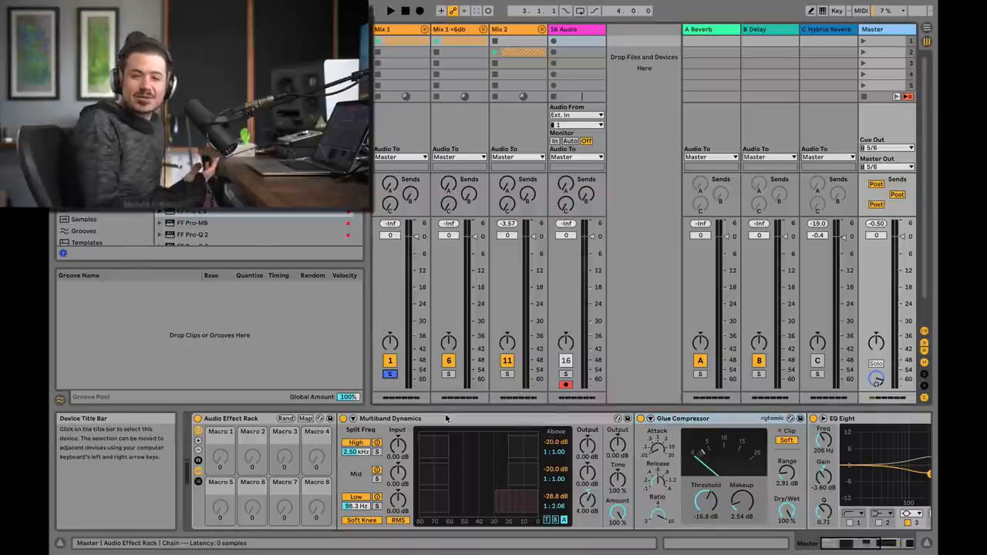
pyautogui.press('space')
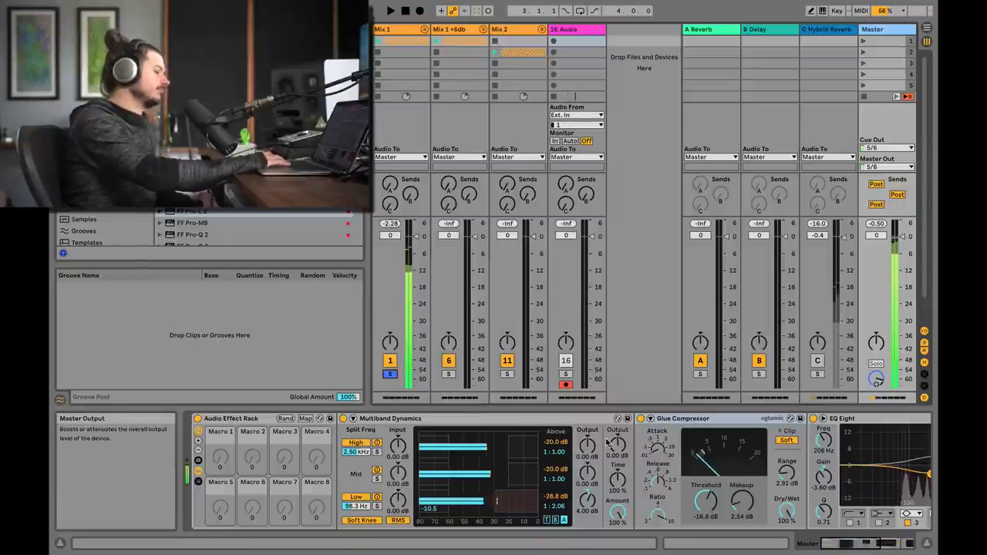
pyautogui.press('space')
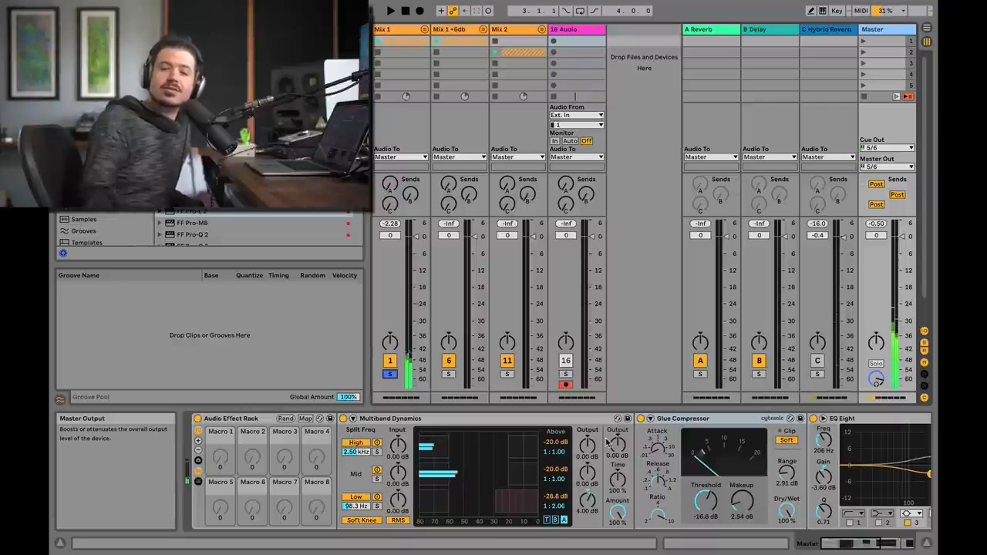